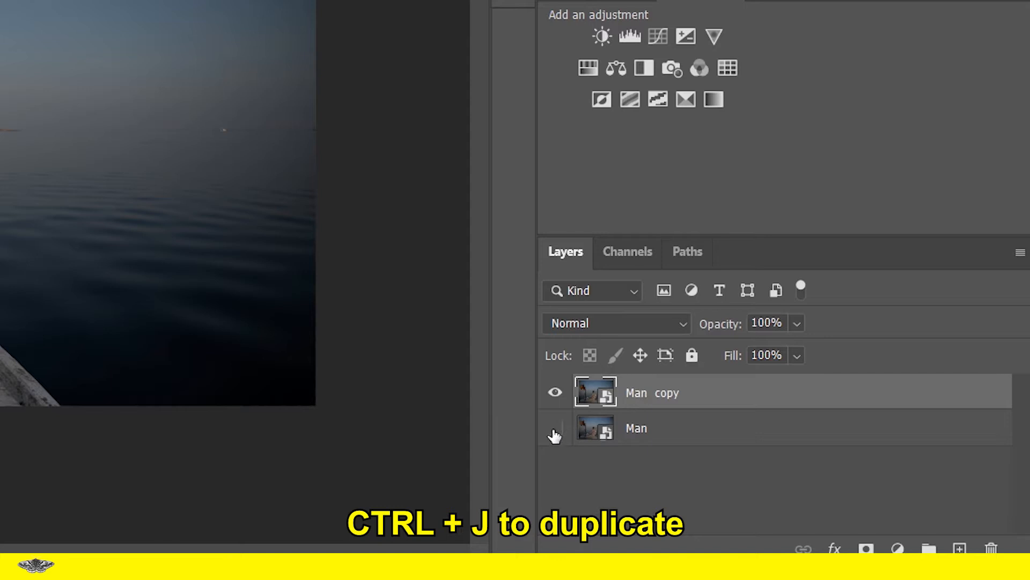
Convert the Man copy layer to a Smart Object.
right_click(717, 398)
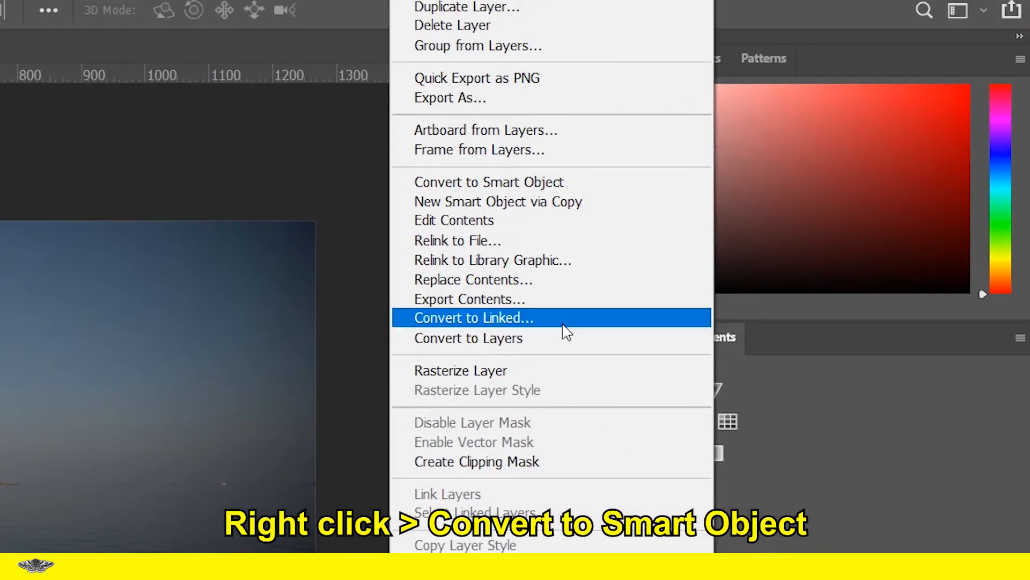
click(536, 182)
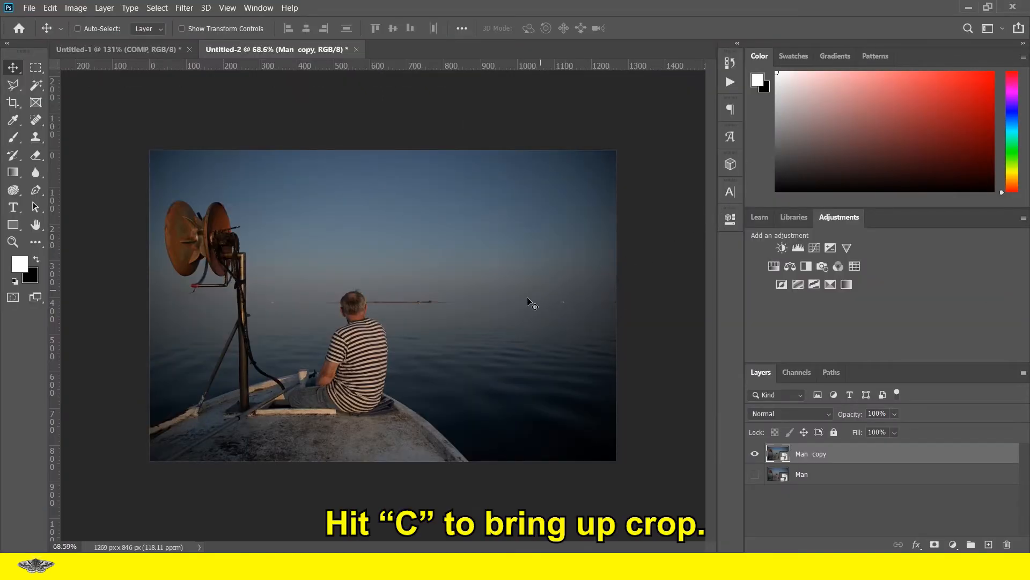
Crop the sides of the photo to about 956 px wide at full height, placing the man by the rule-of-thirds grid.
key(c)
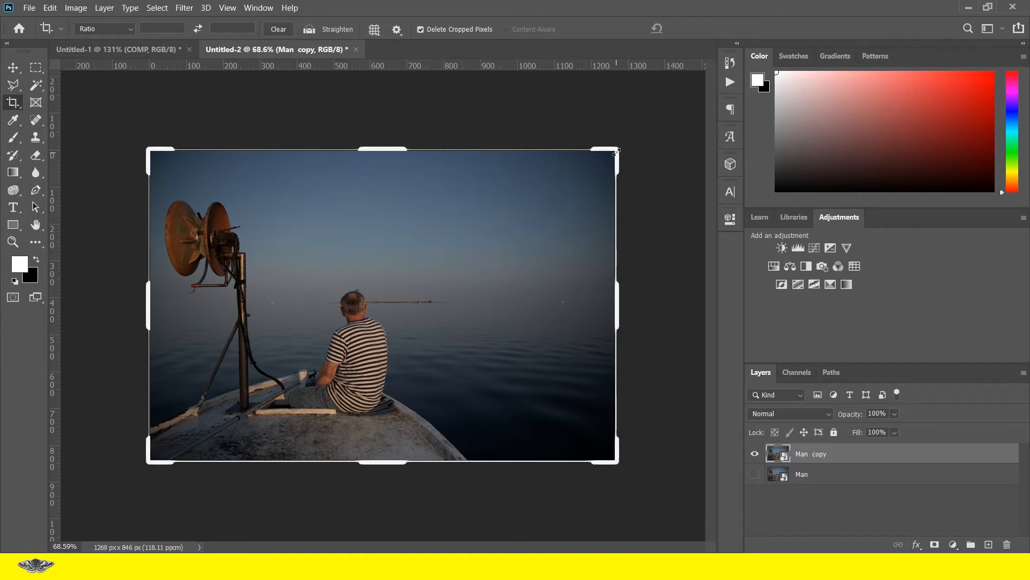
drag(617, 303, 553, 309)
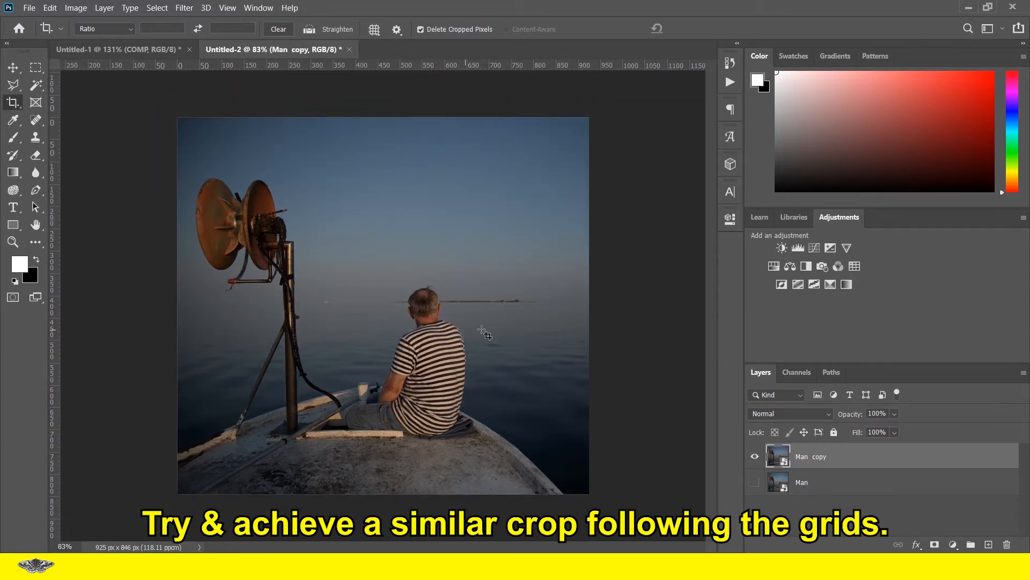
click(483, 332)
drag(589, 315, 598, 315)
key(ctrl+r)
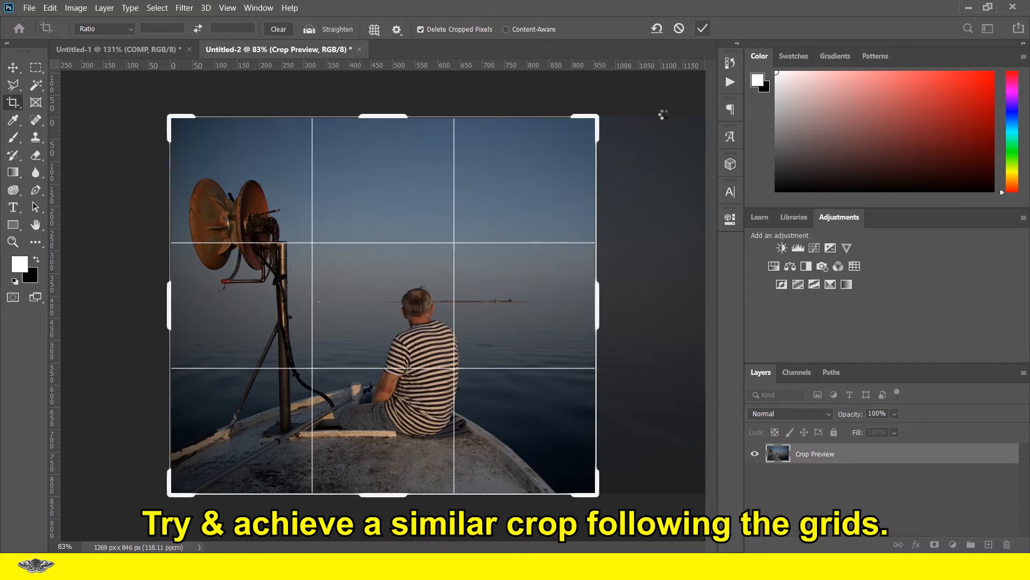
key(Return)
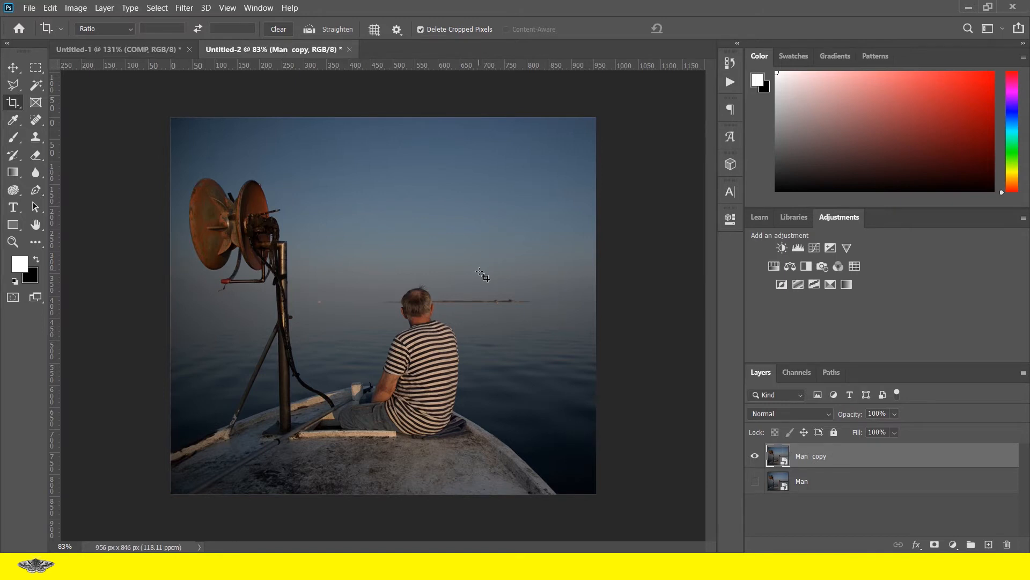
click(11, 68)
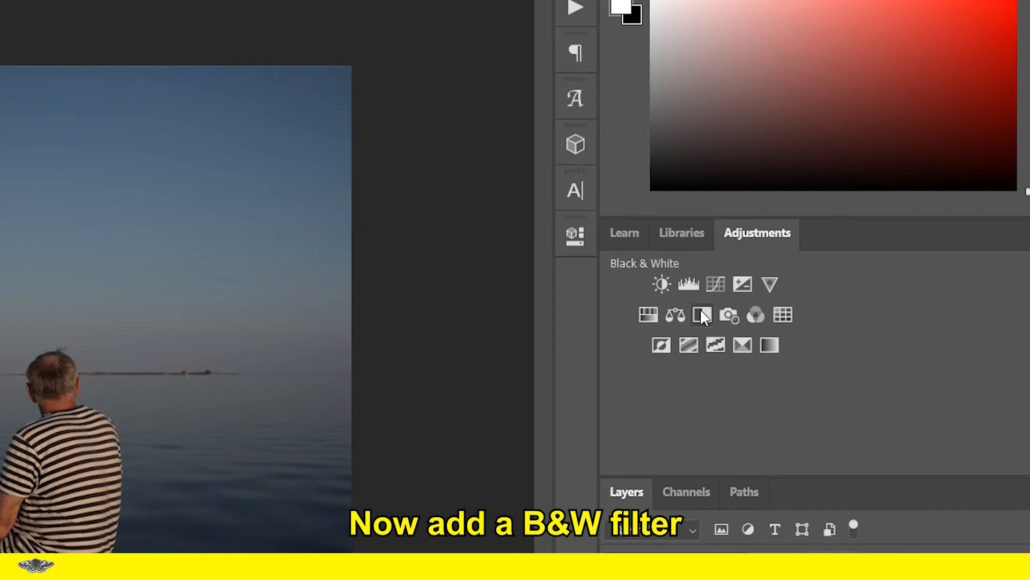
Add a Black & White adjustment with strongly raised Reds and clip it to the Man copy layer.
click(703, 313)
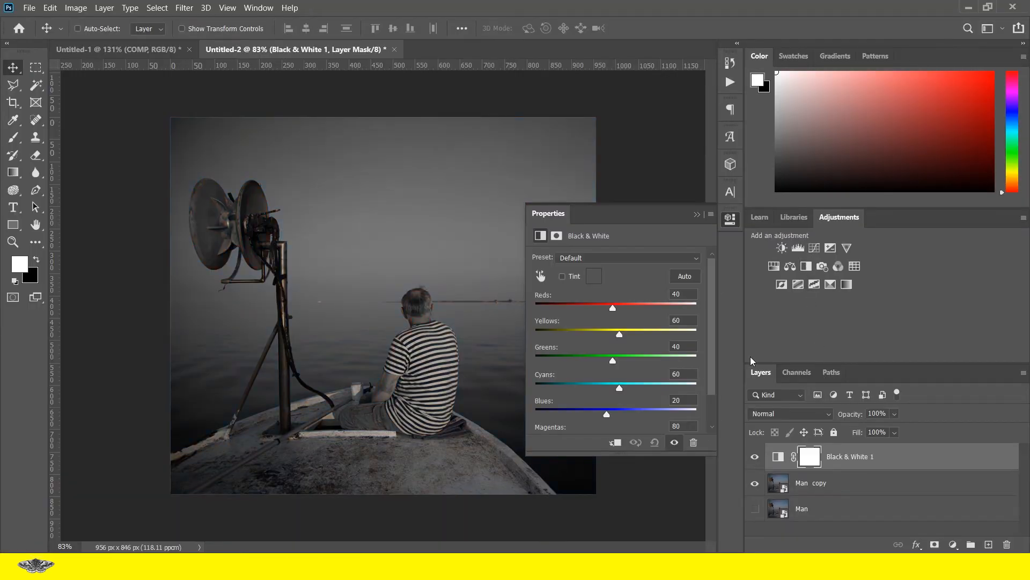
drag(621, 218, 695, 242)
drag(686, 332, 716, 332)
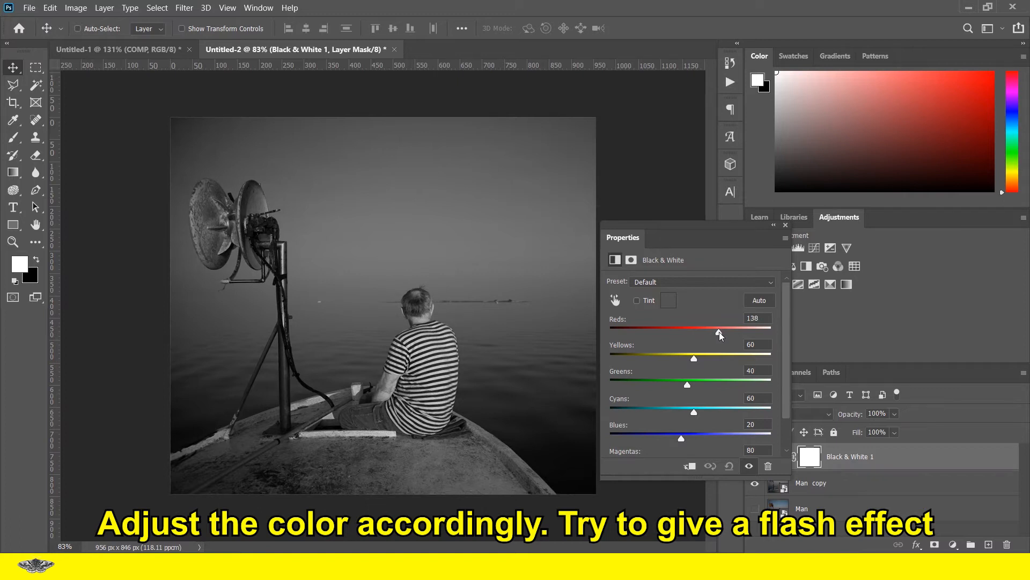
drag(726, 331, 724, 331)
drag(749, 224, 728, 218)
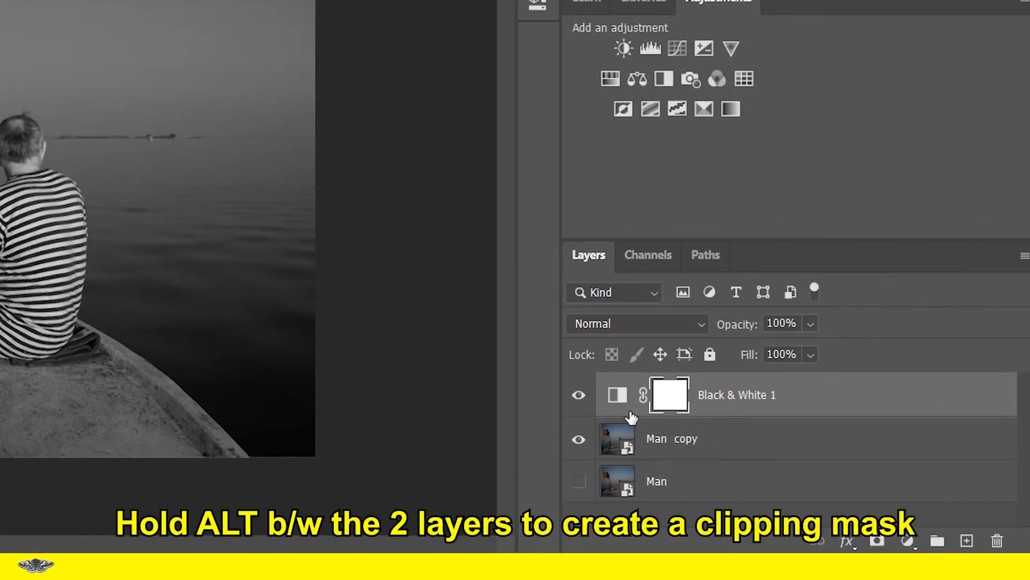
alt+click(631, 418)
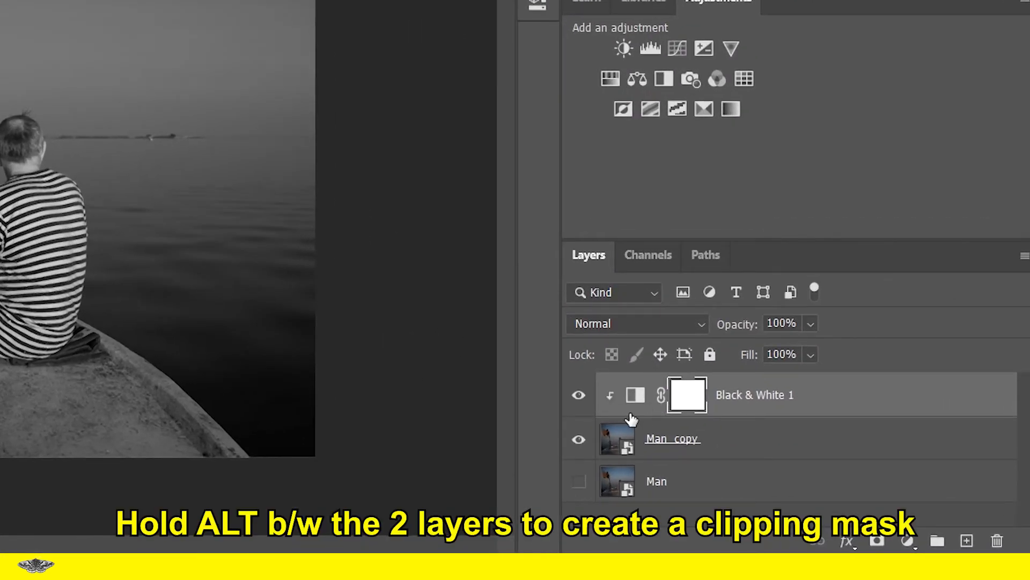
Open the Camera Raw Filter on the Man copy layer and set Contrast to +77.
click(664, 444)
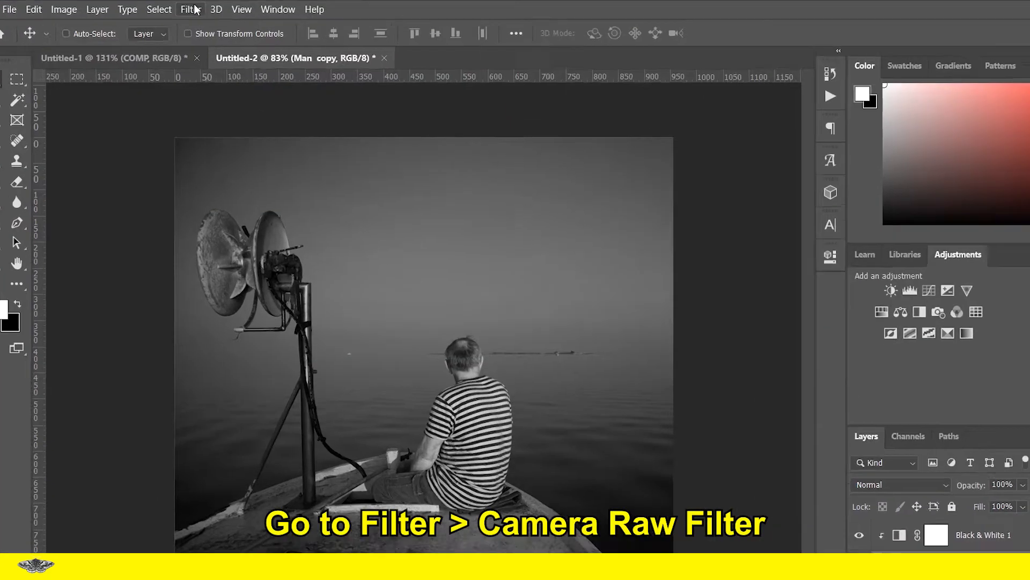
click(184, 7)
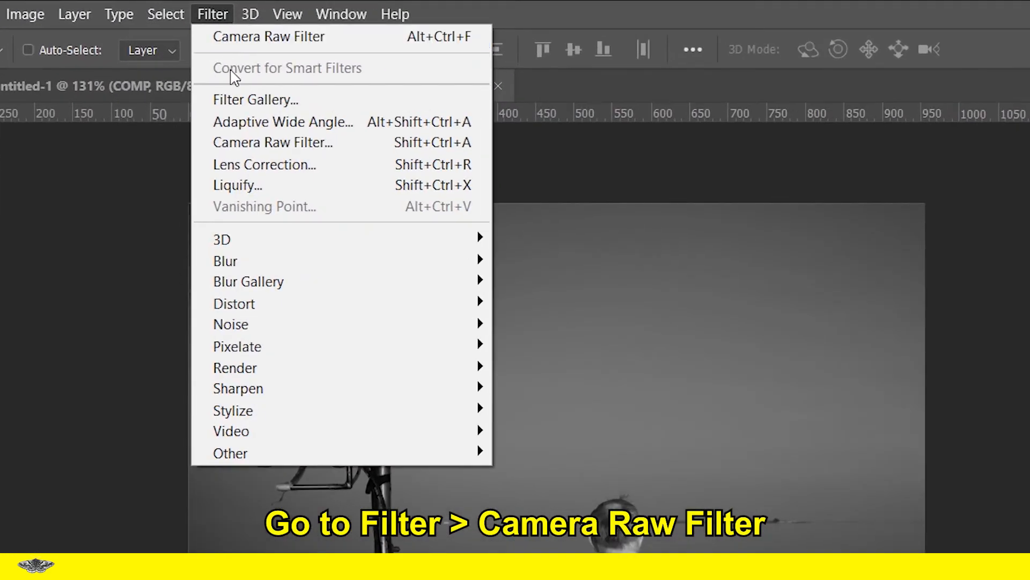
click(262, 148)
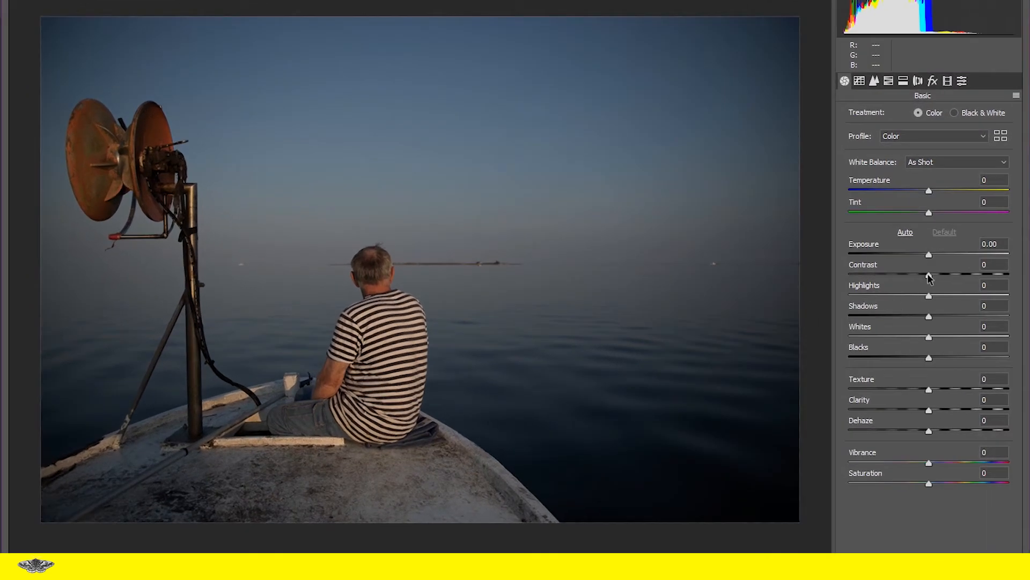
drag(929, 275, 990, 275)
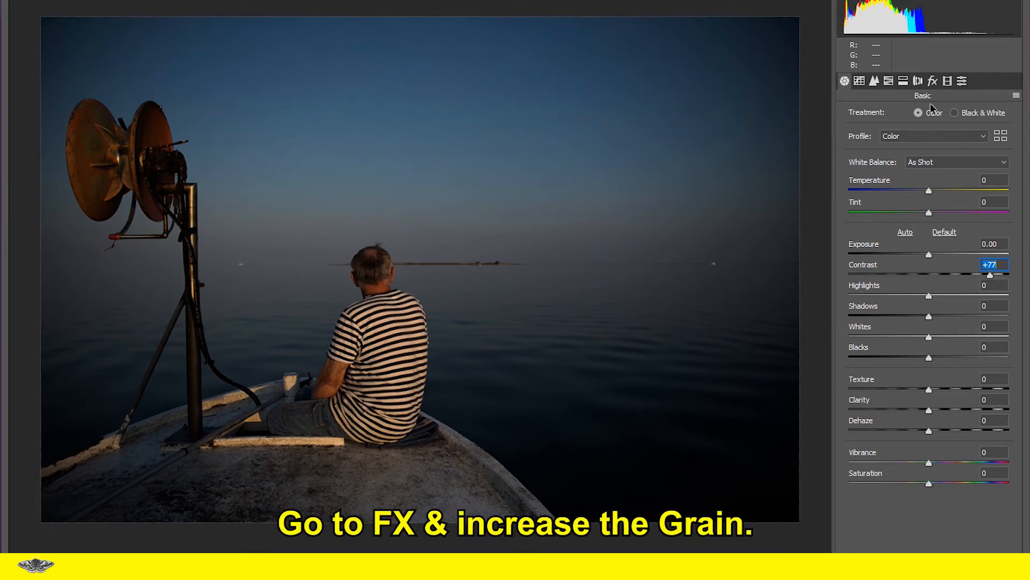
Set the Grain amount to 36 and apply the Camera Raw Filter.
click(932, 80)
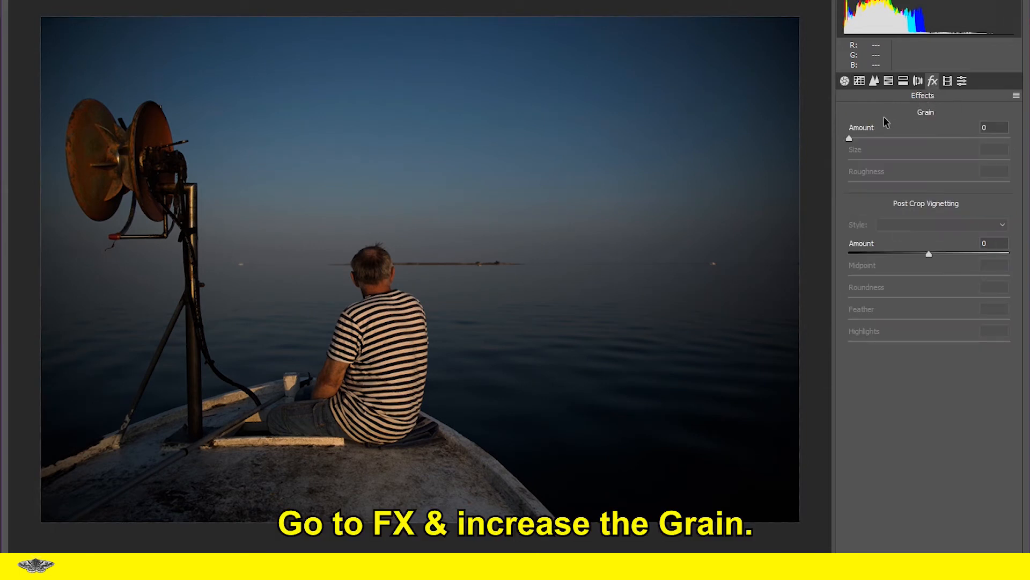
drag(851, 140, 906, 154)
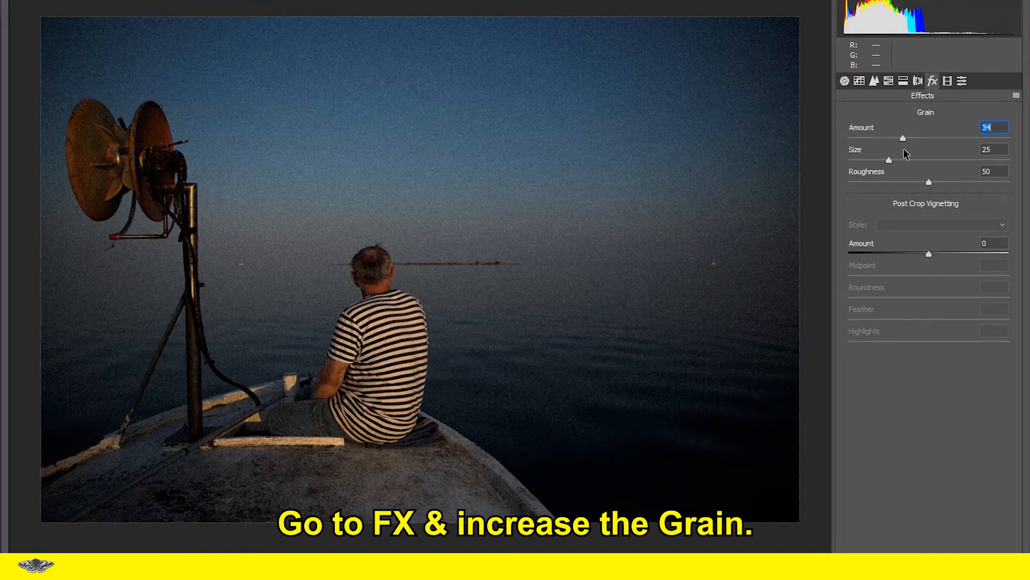
drag(898, 155, 911, 155)
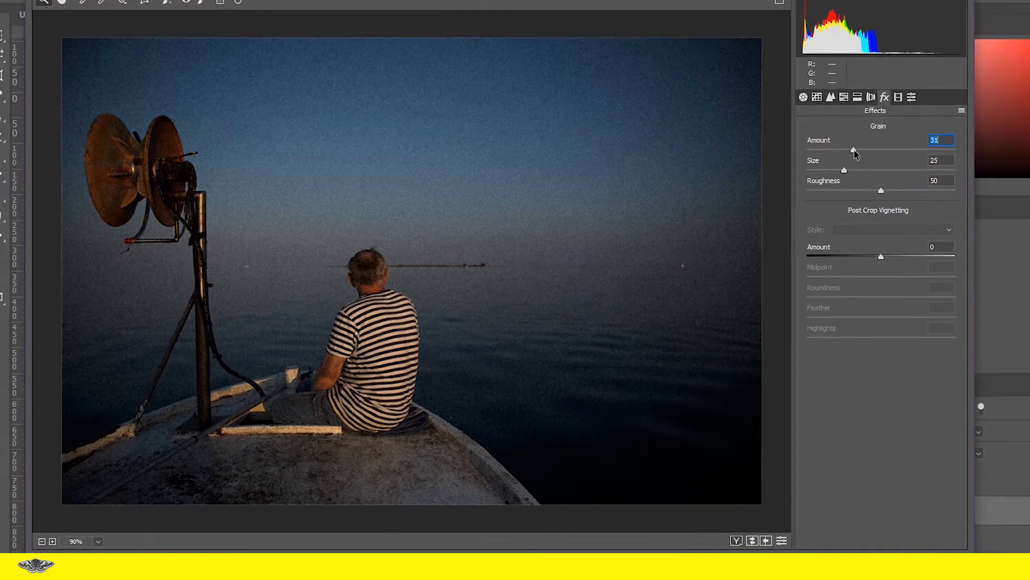
drag(900, 141, 909, 145)
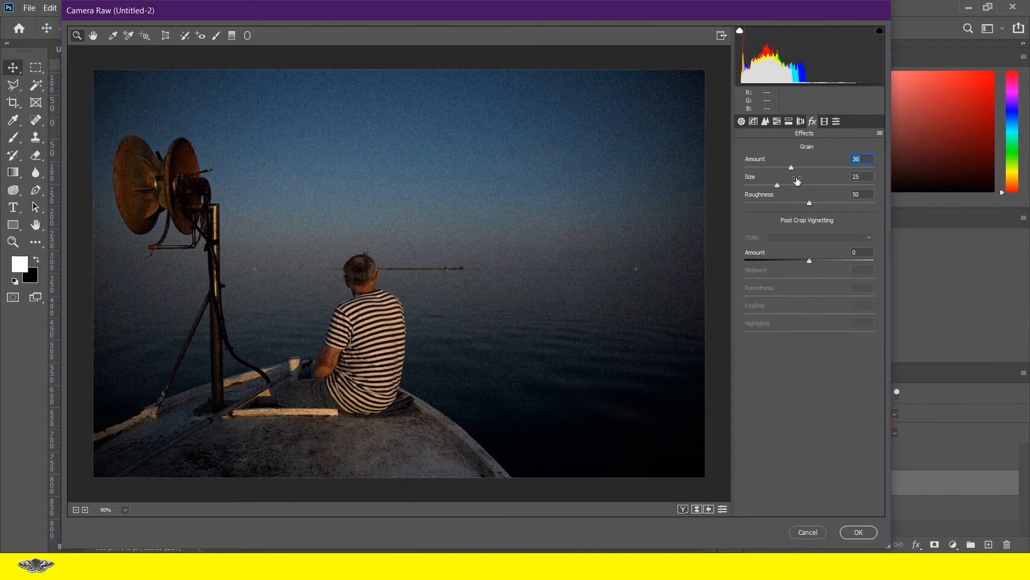
click(855, 532)
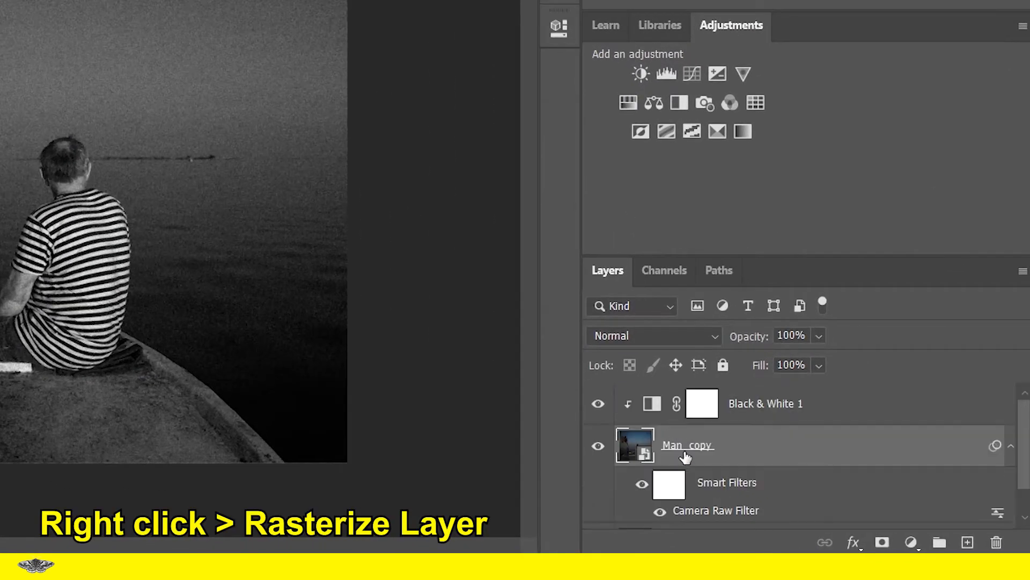
Rasterize the Man copy layer with its filter and convert it back to a Smart Object.
right_click(685, 454)
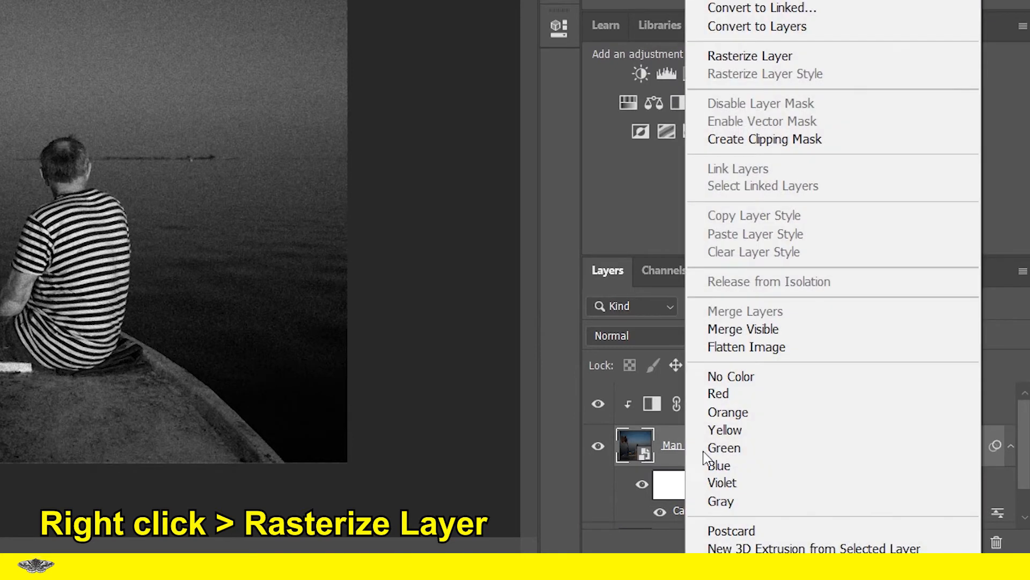
click(733, 57)
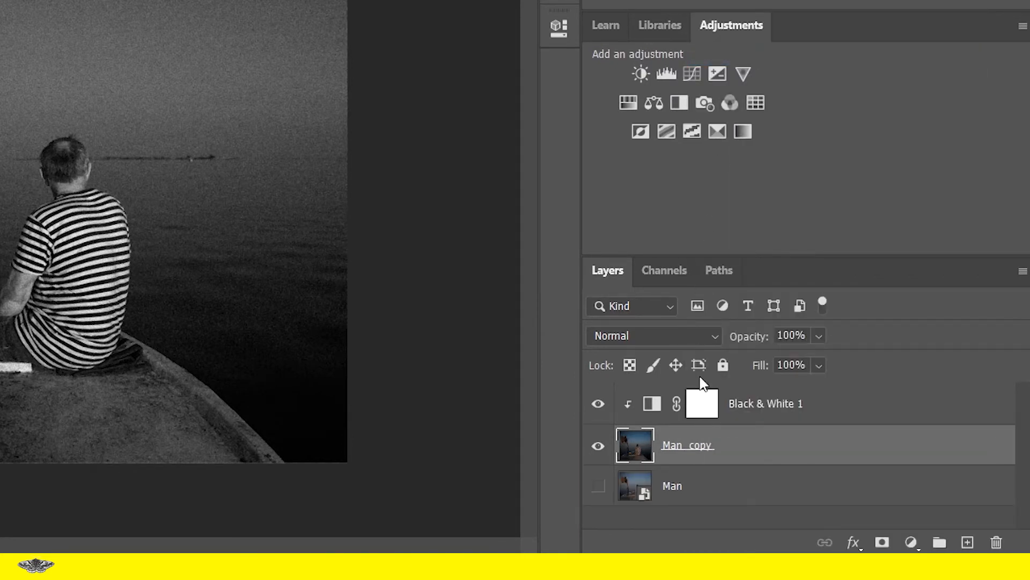
right_click(746, 442)
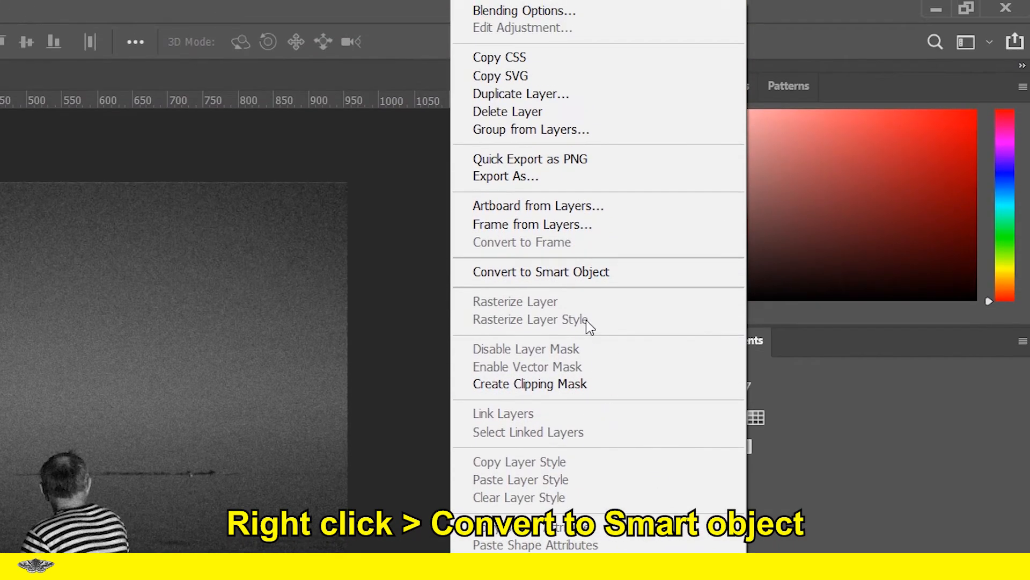
click(570, 273)
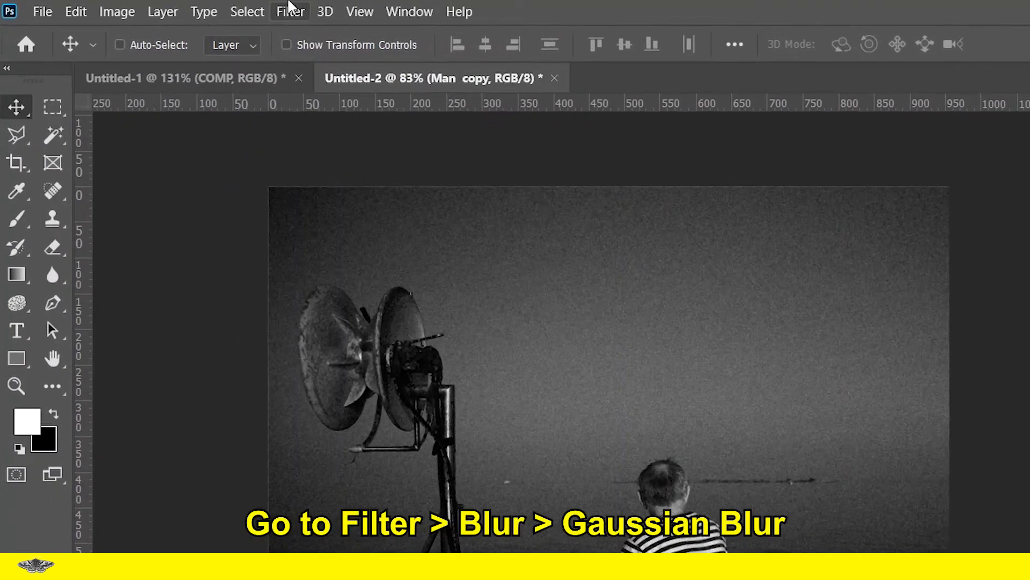
Apply a Gaussian Blur with a radius of about 2.3 pixels to the Man copy layer.
click(184, 7)
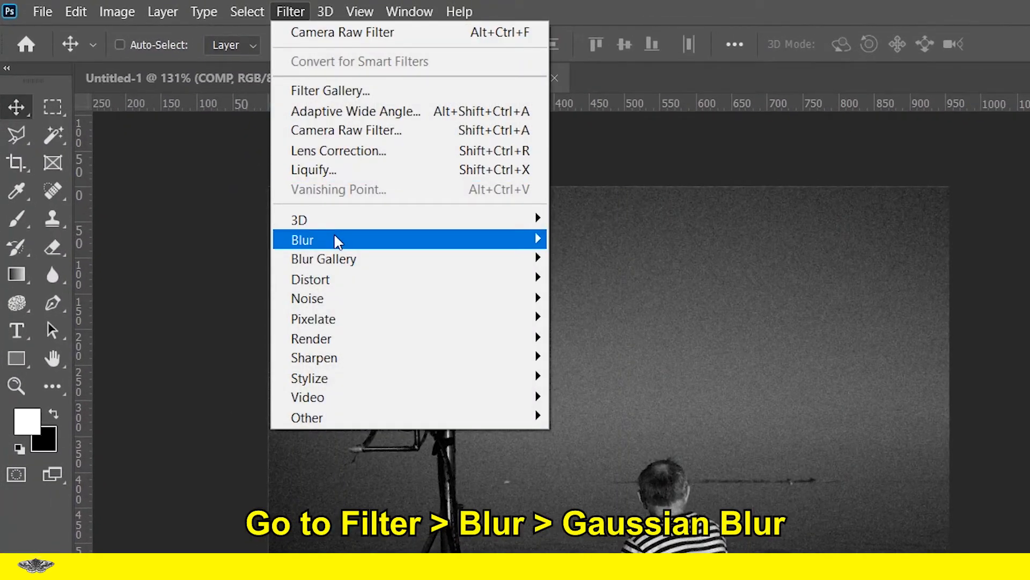
mouse_move(334, 237)
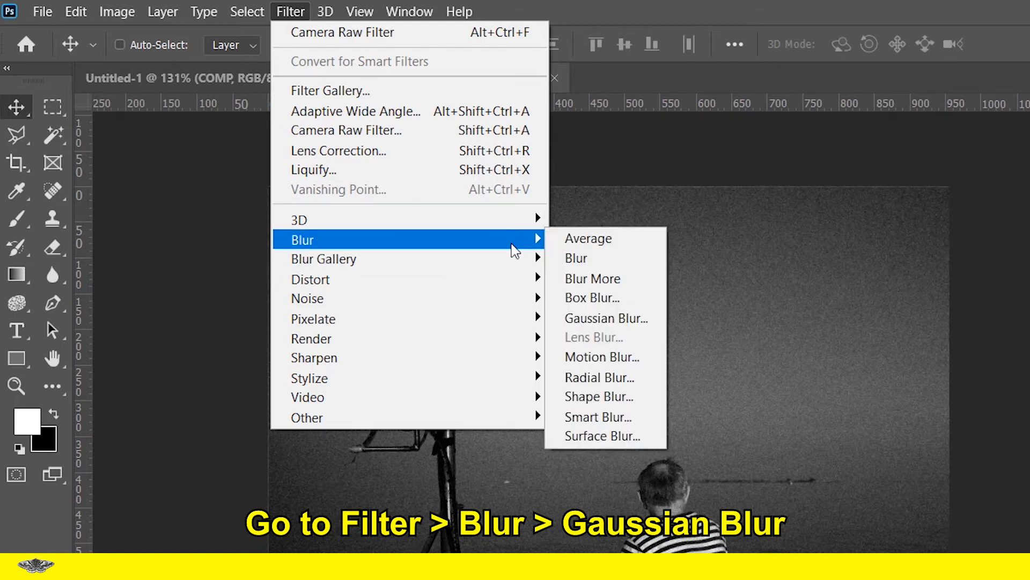
click(612, 318)
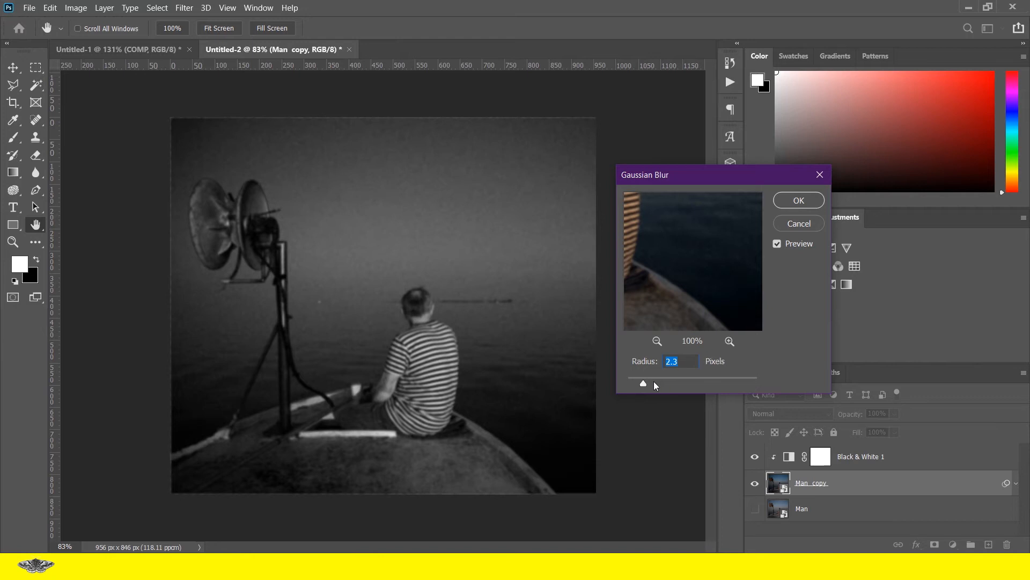
drag(644, 379, 644, 381)
click(798, 200)
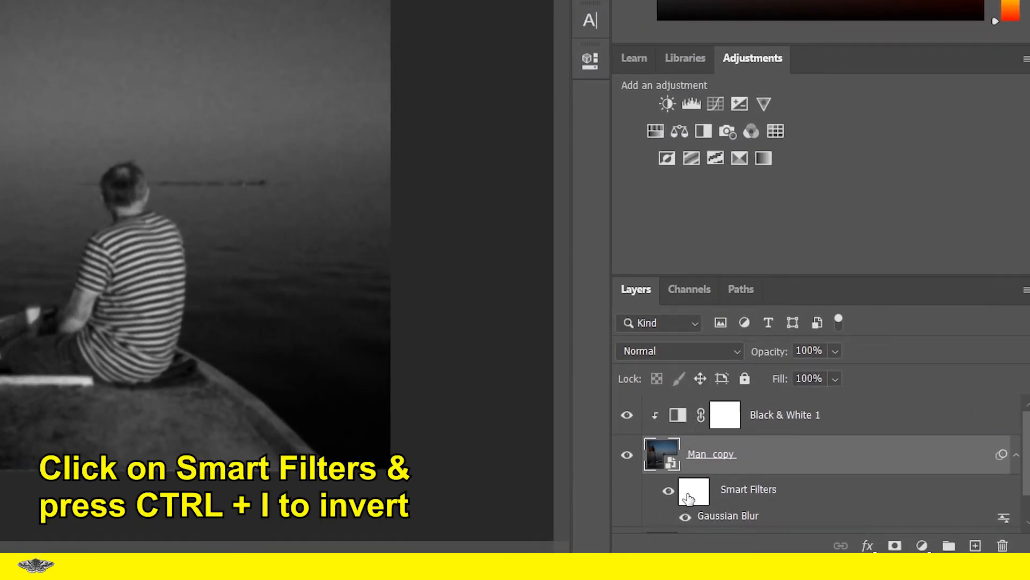
Invert the Smart Filters mask to black to hide the Gaussian Blur.
click(704, 498)
key(ctrl+i)
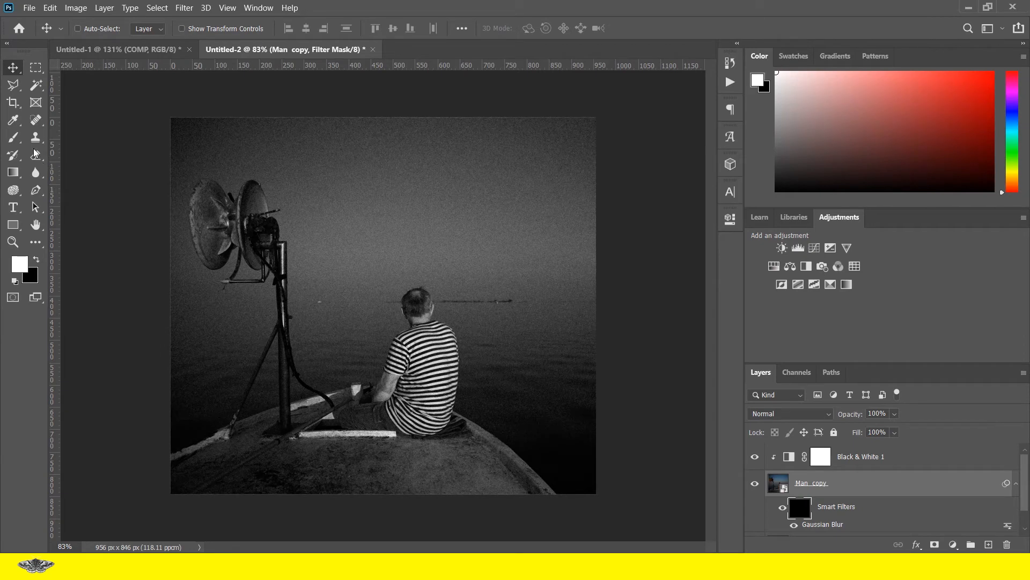
Paint the filter mask over the man and his surroundings with a soft 600 px white brush, first at 10% and then 20% opacity.
click(13, 137)
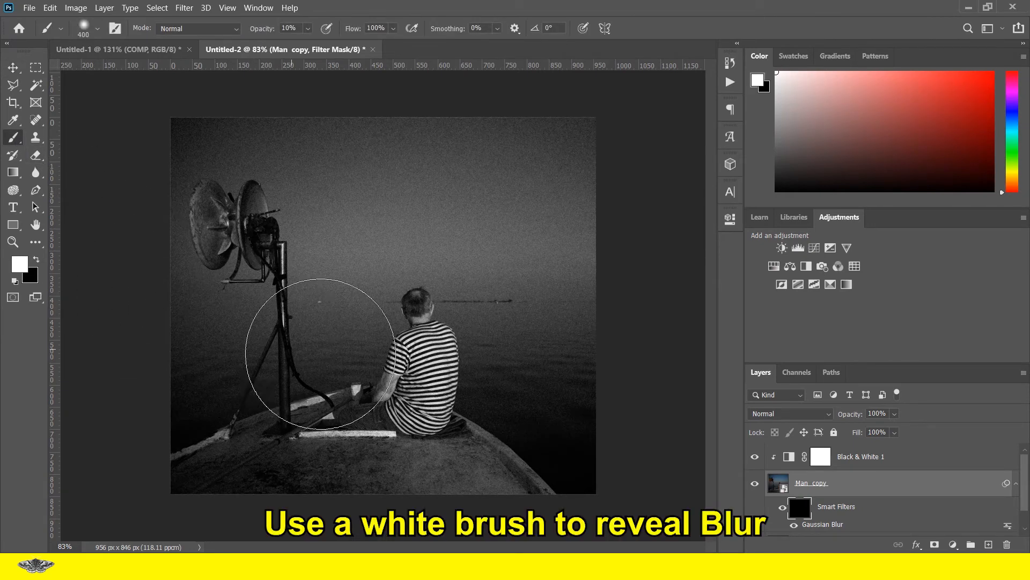
key(bracketright)
key(bracketright)
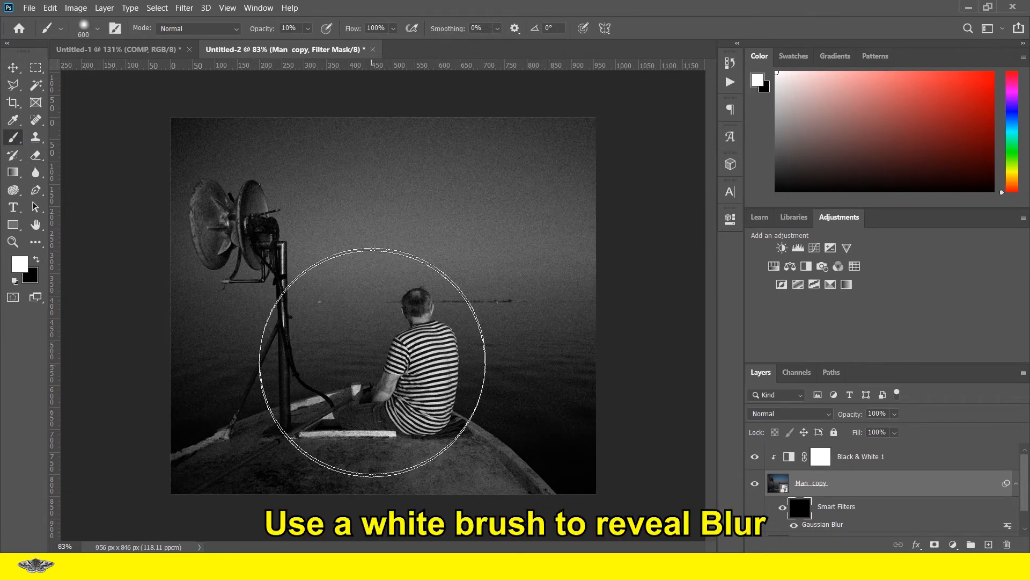
mouse_move(337, 340)
mouse_down()
mouse_move(352, 375)
mouse_move(397, 315)
mouse_move(387, 236)
mouse_up()
drag(248, 27, 257, 28)
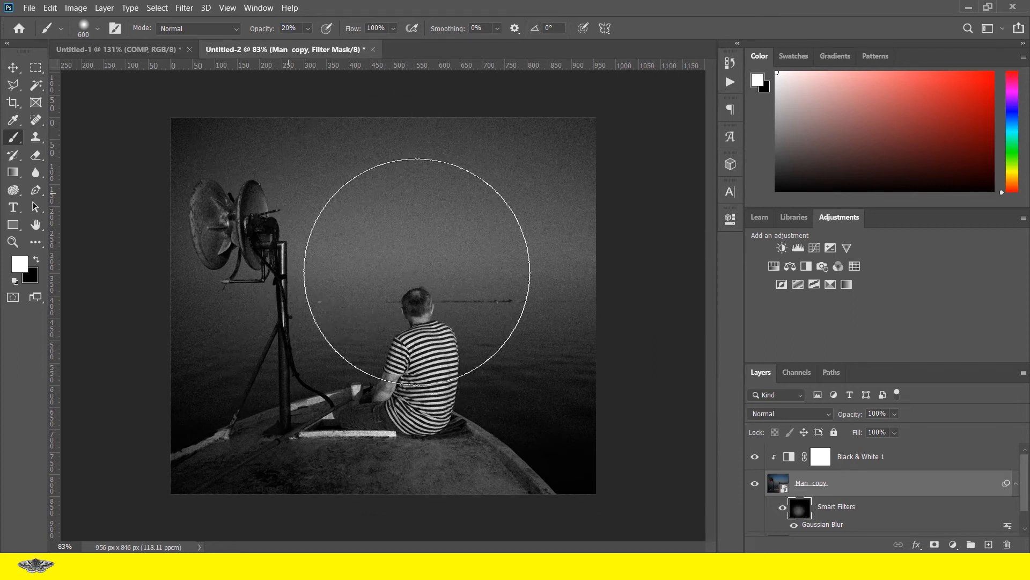
mouse_move(419, 349)
mouse_down()
mouse_move(230, 179)
mouse_move(593, 207)
mouse_move(345, 368)
mouse_move(231, 240)
mouse_move(231, 218)
mouse_move(299, 306)
mouse_move(529, 299)
mouse_move(475, 472)
mouse_up()
Touch up the blur mask over the sky and sea beside the man with a 250 px white brush at 20% opacity.
key(x)
key(bracketleft)
key(bracketleft)
key(bracketleft)
key(bracketleft)
key(bracketleft)
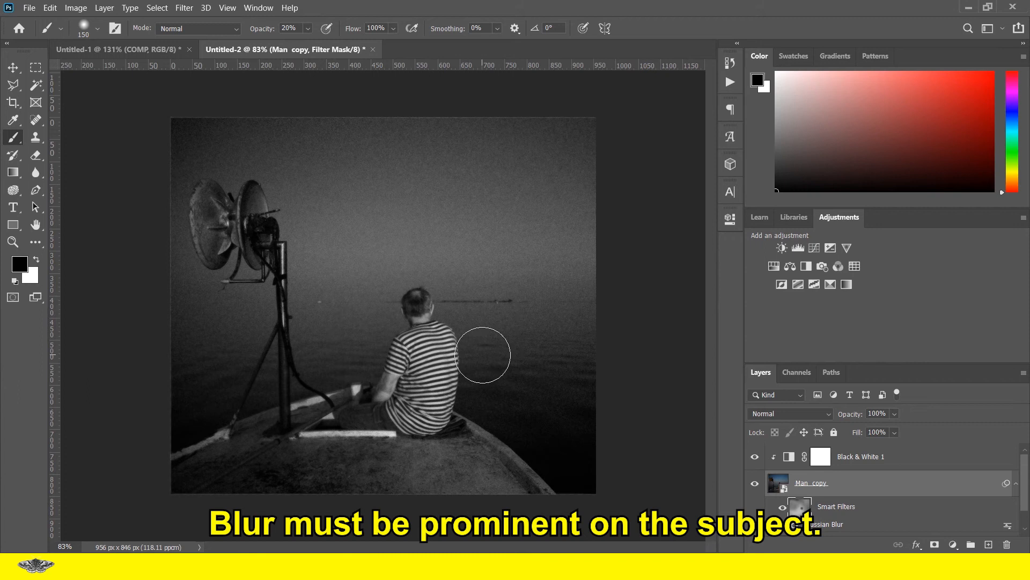
key(x)
key(bracketright)
mouse_move(538, 275)
mouse_down()
mouse_move(387, 296)
mouse_move(310, 391)
mouse_move(205, 286)
mouse_move(569, 224)
mouse_up()
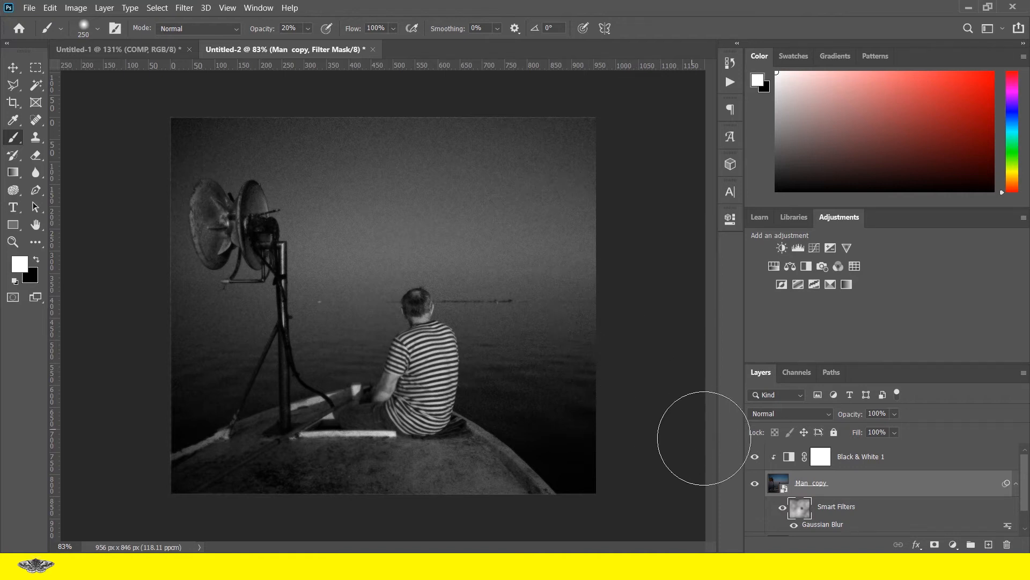
Rasterize the Man copy layer and convert it back to a Smart Object.
right_click(827, 488)
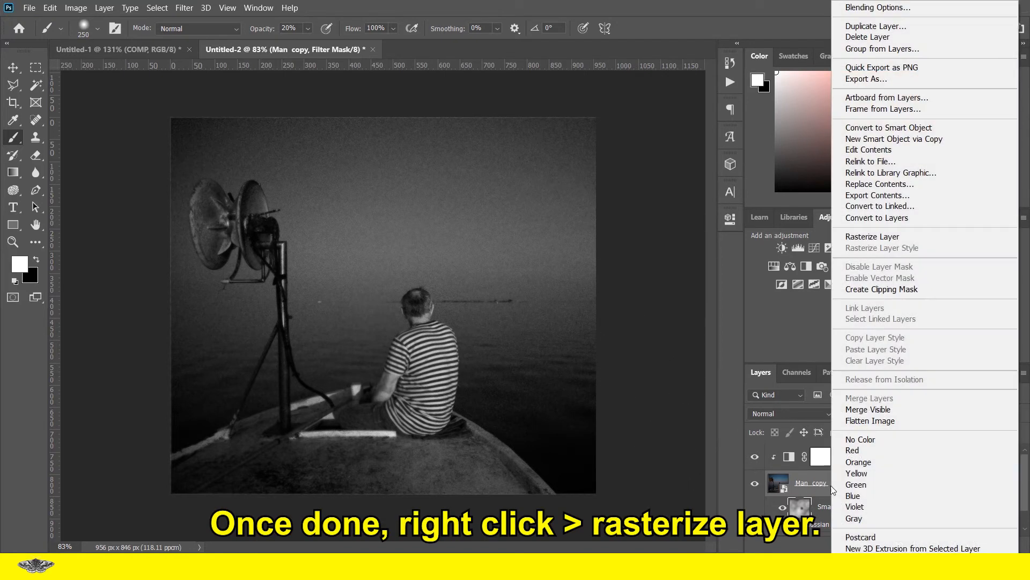
click(863, 238)
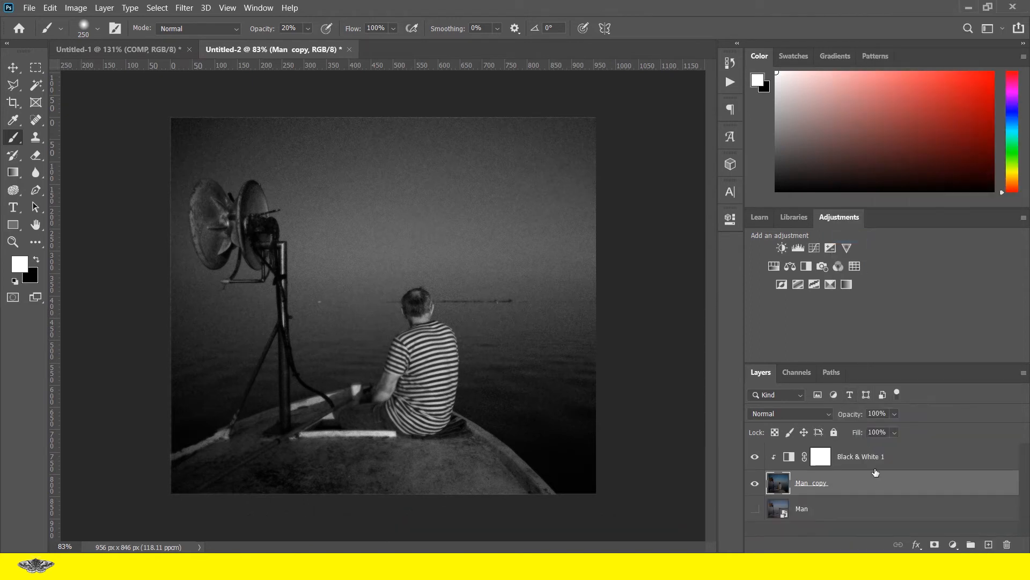
right_click(871, 488)
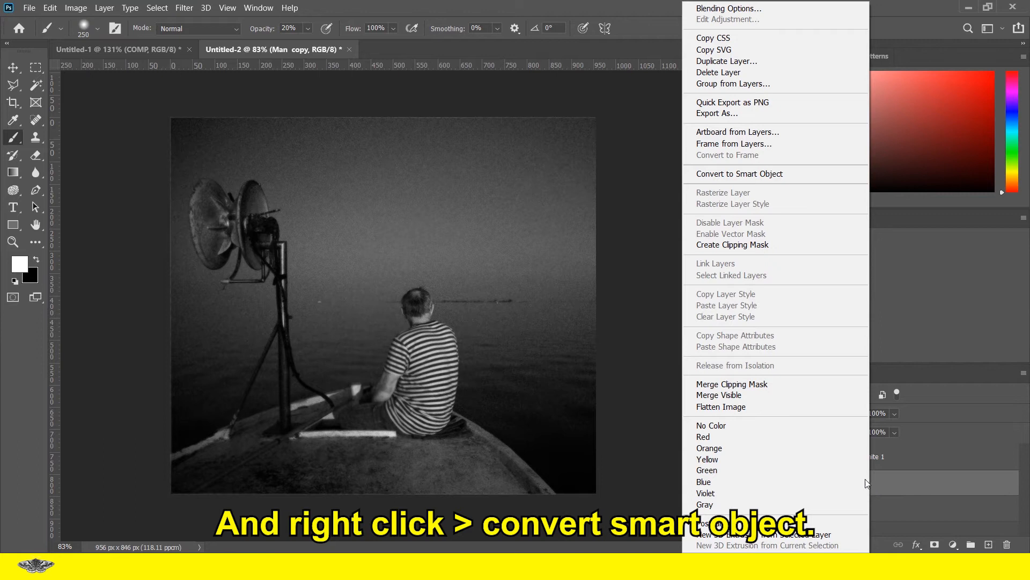
click(737, 173)
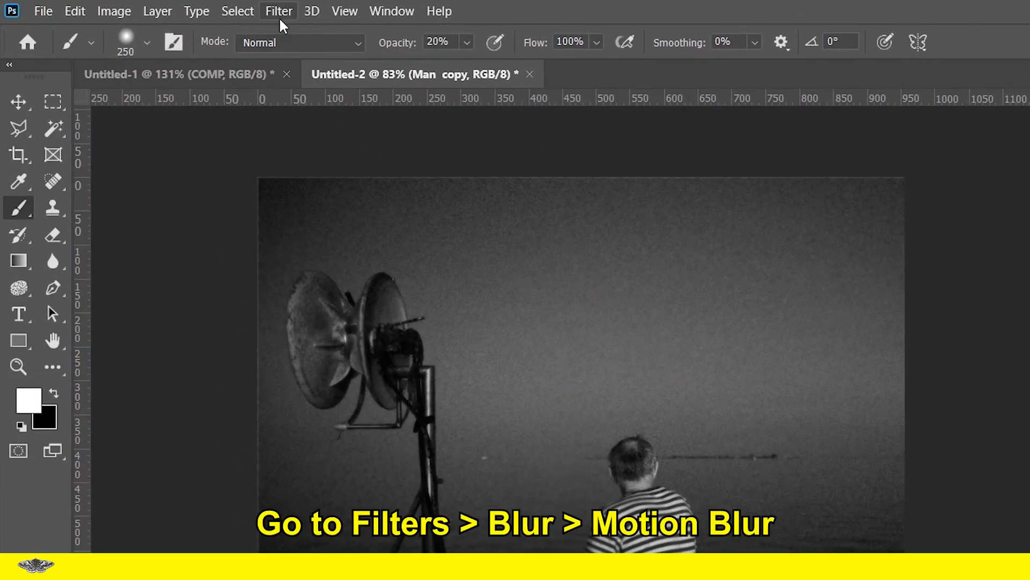
Apply a Motion Blur to the Man copy layer with an angle of 13° and a distance of about 25 pixels.
click(184, 8)
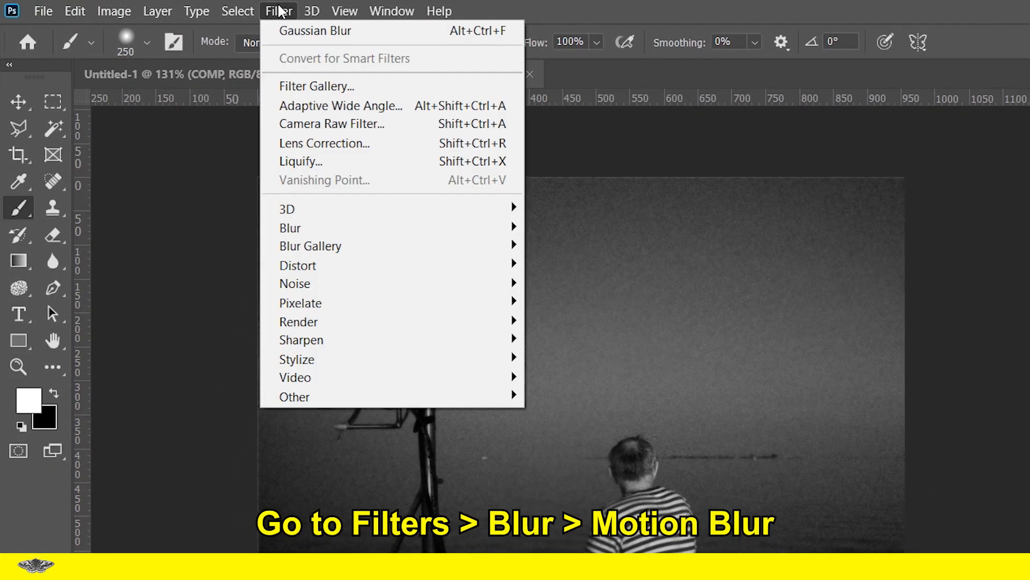
mouse_move(347, 234)
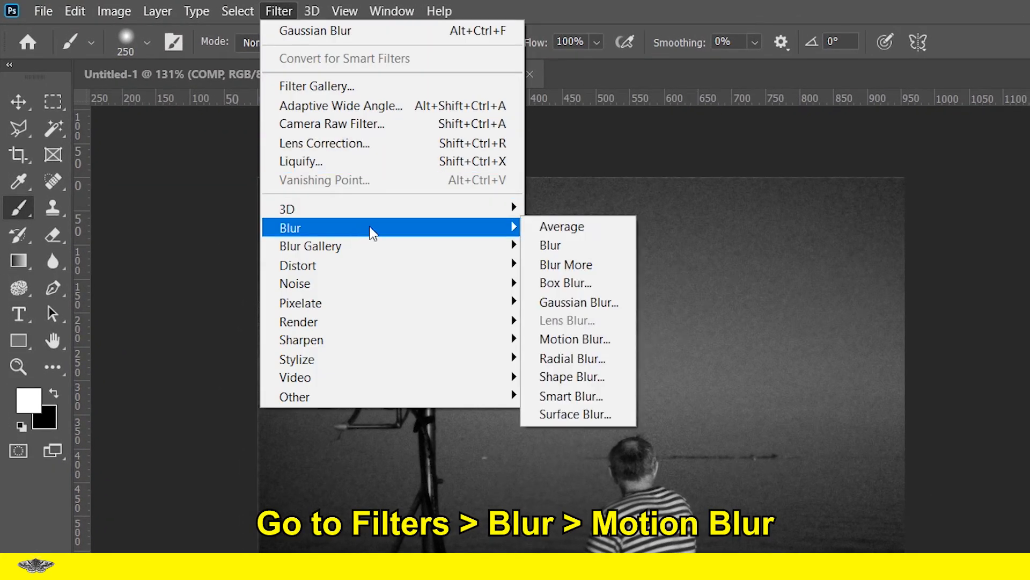
click(589, 344)
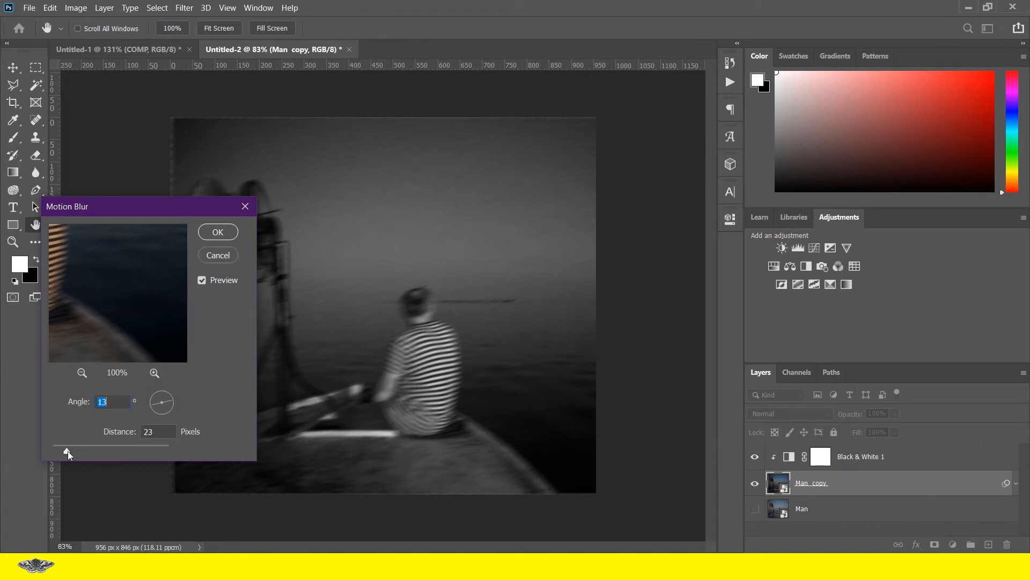
drag(68, 452, 70, 451)
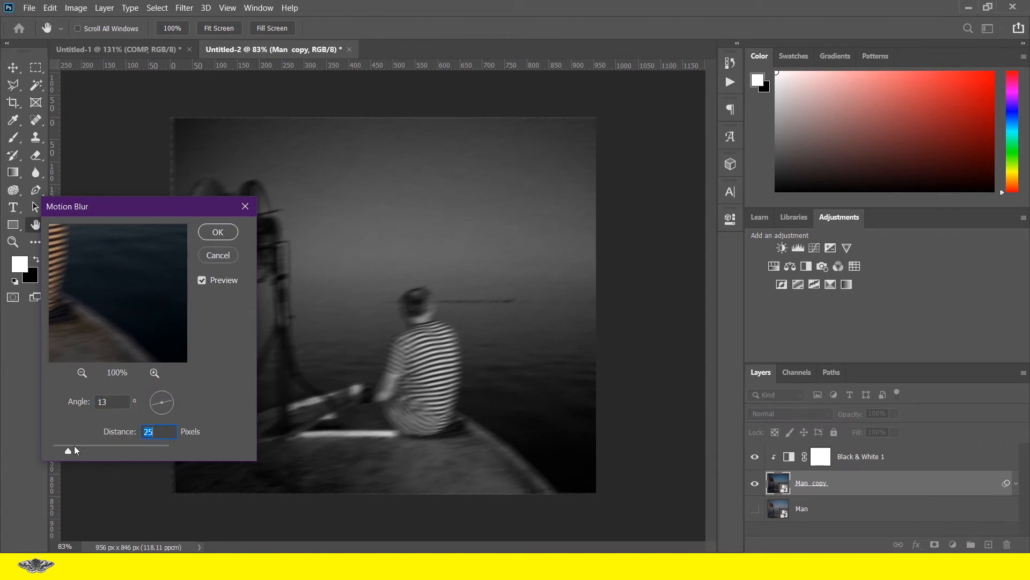
click(92, 404)
click(218, 234)
key(b)
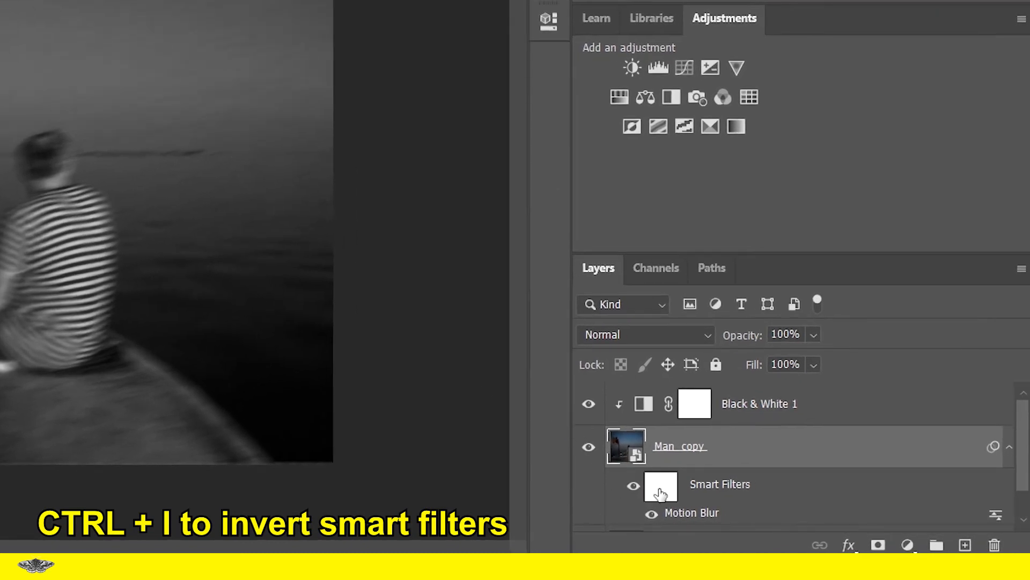
Invert the Motion Blur filter mask to black and paint over the man with a soft 250 px white brush at 20% opacity.
click(660, 492)
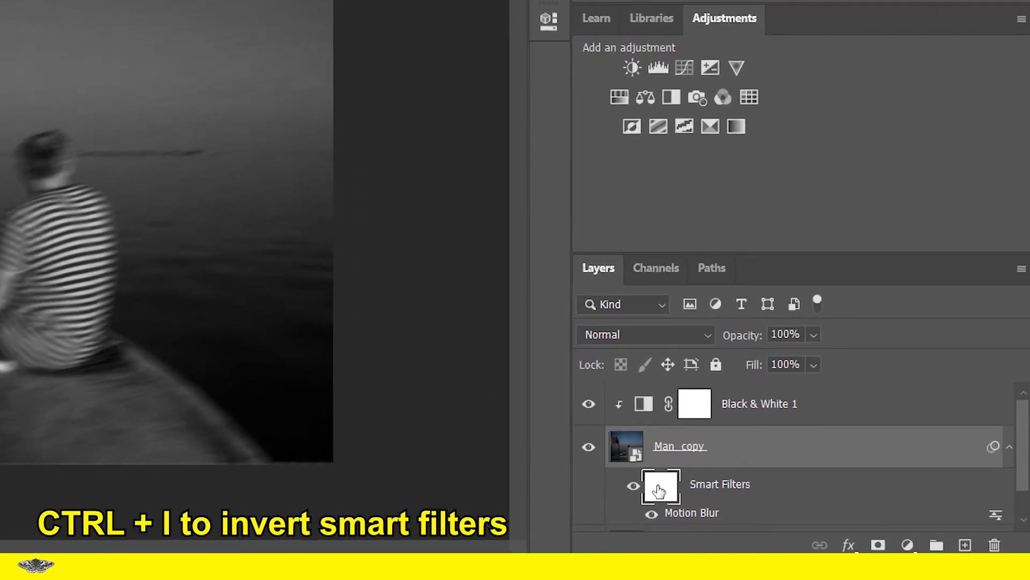
key(ctrl+i)
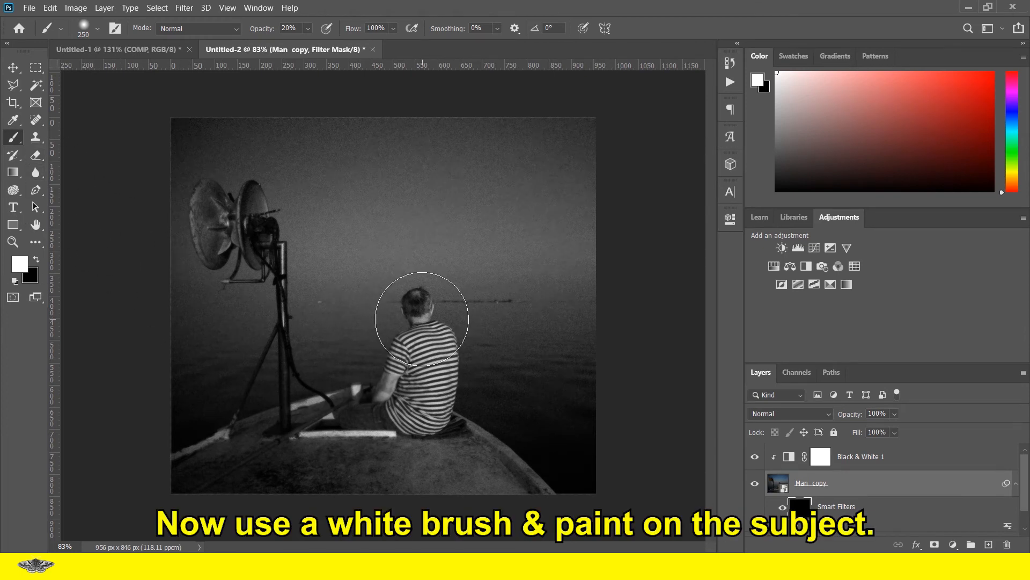
mouse_move(412, 324)
mouse_down()
mouse_move(401, 343)
mouse_move(439, 323)
mouse_move(445, 352)
mouse_move(426, 382)
mouse_move(454, 386)
mouse_move(418, 414)
mouse_move(385, 378)
mouse_move(374, 388)
mouse_move(419, 381)
mouse_move(415, 323)
mouse_move(368, 332)
mouse_move(416, 333)
mouse_move(428, 321)
mouse_move(453, 355)
mouse_move(434, 356)
mouse_move(428, 305)
mouse_move(386, 313)
mouse_move(459, 418)
mouse_move(467, 451)
mouse_move(432, 418)
mouse_move(486, 366)
mouse_move(474, 337)
mouse_move(501, 352)
mouse_move(479, 424)
mouse_move(493, 435)
mouse_move(455, 455)
mouse_up()
scroll(439, 413, up, 3)
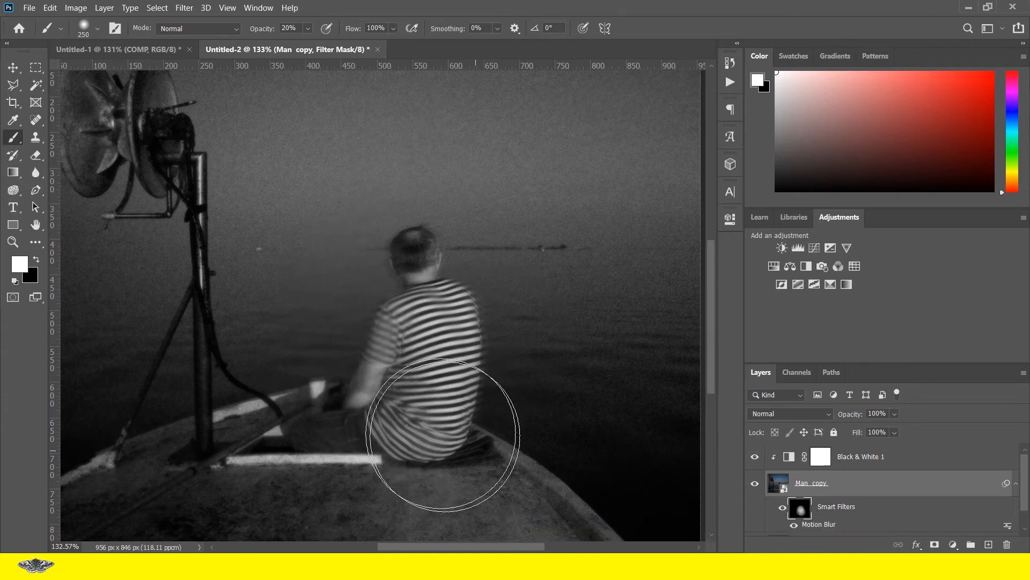
scroll(395, 406, down, 2)
scroll(393, 406, down, 2)
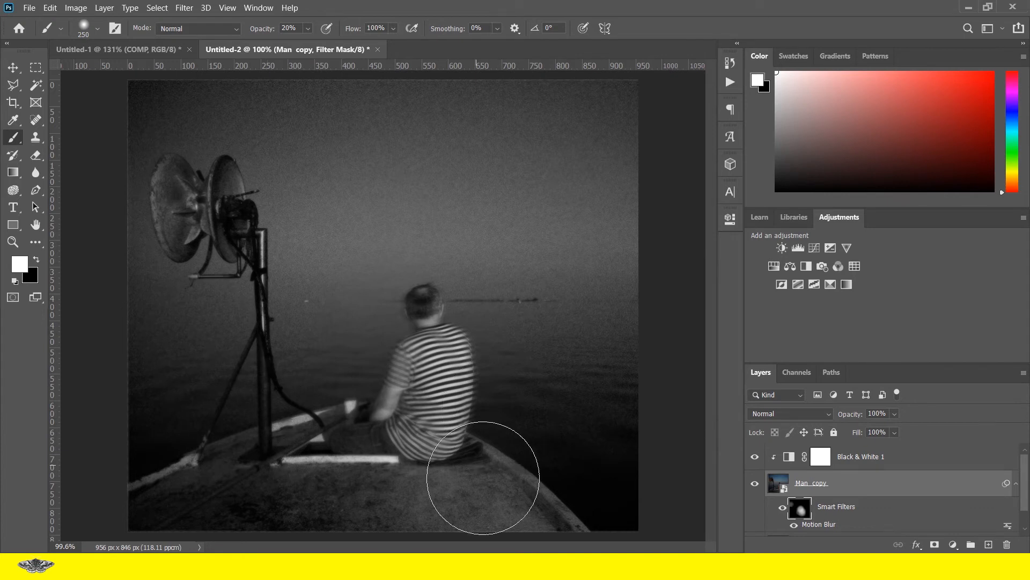
scroll(554, 449, up, 2)
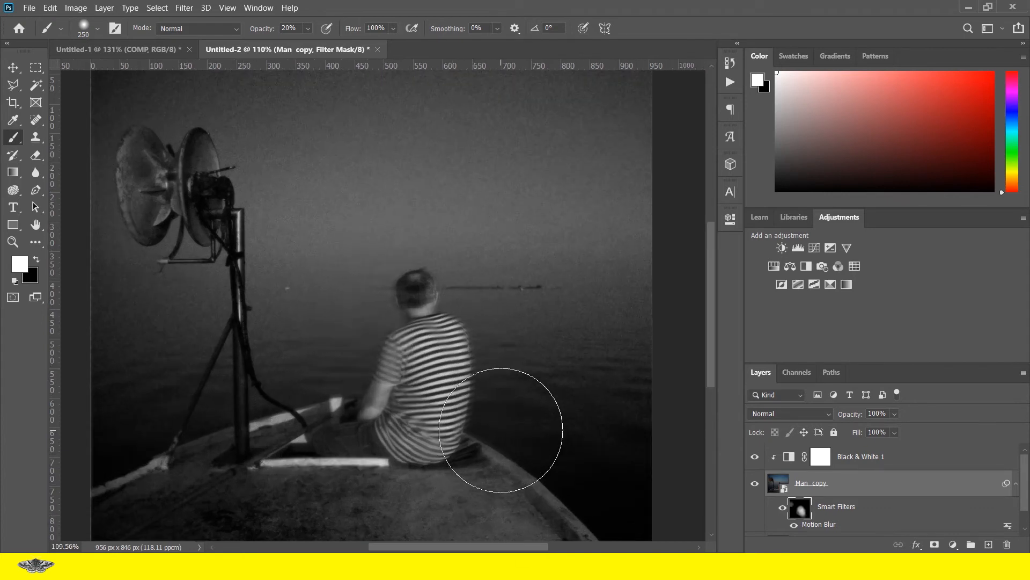
scroll(500, 429, down, 3)
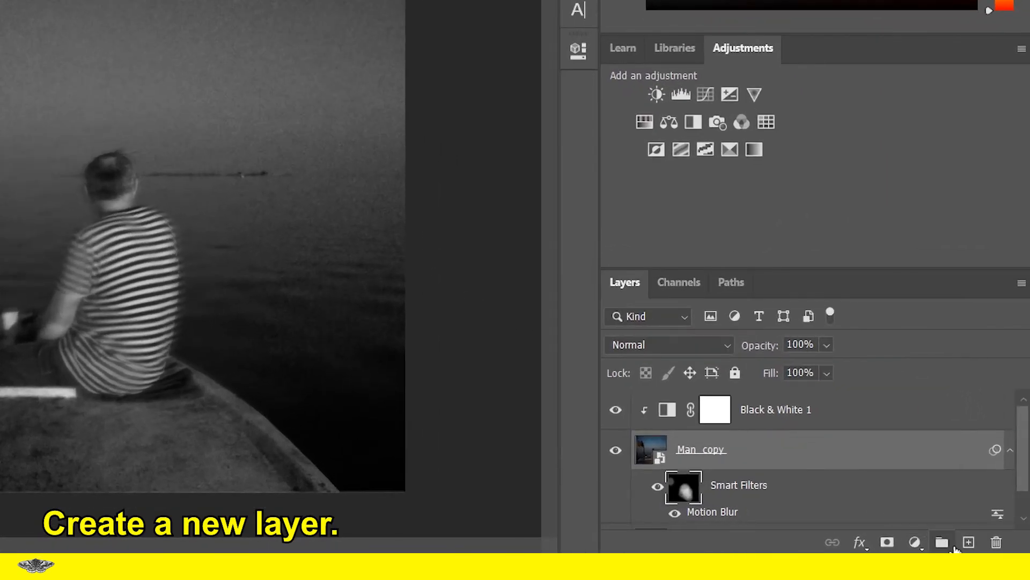
Create a new layer above Man copy and paint a solid white patch over the man with the soft 250 px brush at 100% opacity.
click(969, 543)
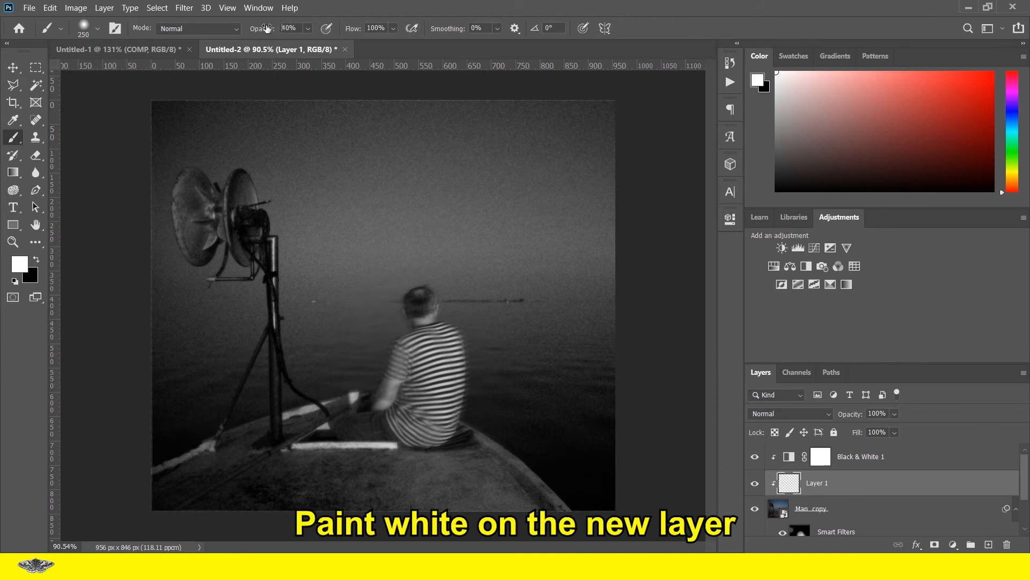
drag(259, 29, 290, 29)
mouse_move(430, 289)
mouse_down()
mouse_move(387, 341)
mouse_move(426, 361)
mouse_move(449, 410)
mouse_move(394, 405)
mouse_move(453, 356)
mouse_move(469, 405)
mouse_up()
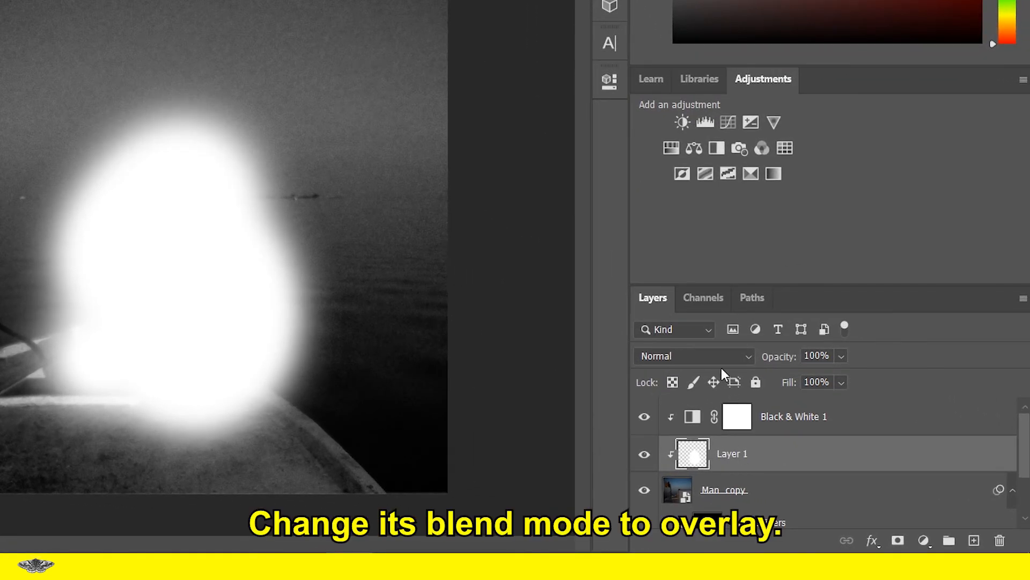
Set the white-painted layer's blend mode to Overlay and its opacity to 37%.
click(713, 356)
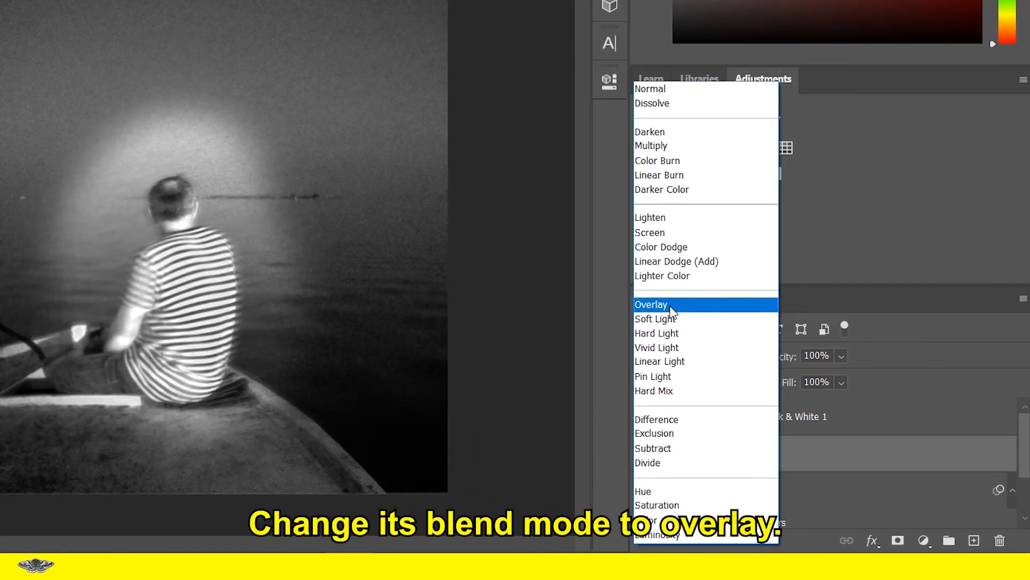
click(670, 305)
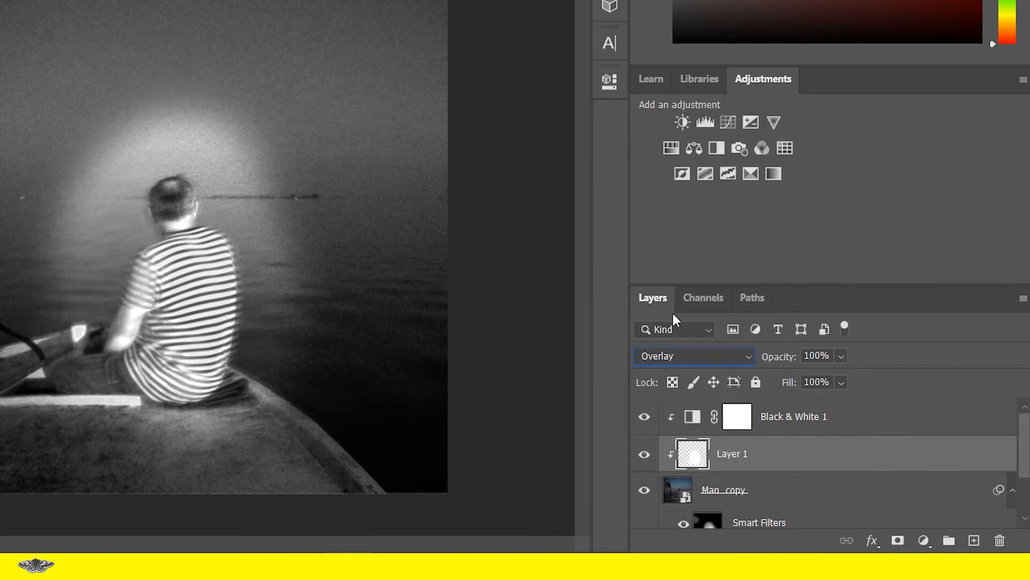
mouse_move(787, 359)
mouse_down()
mouse_move(766, 361)
mouse_move(775, 363)
mouse_up()
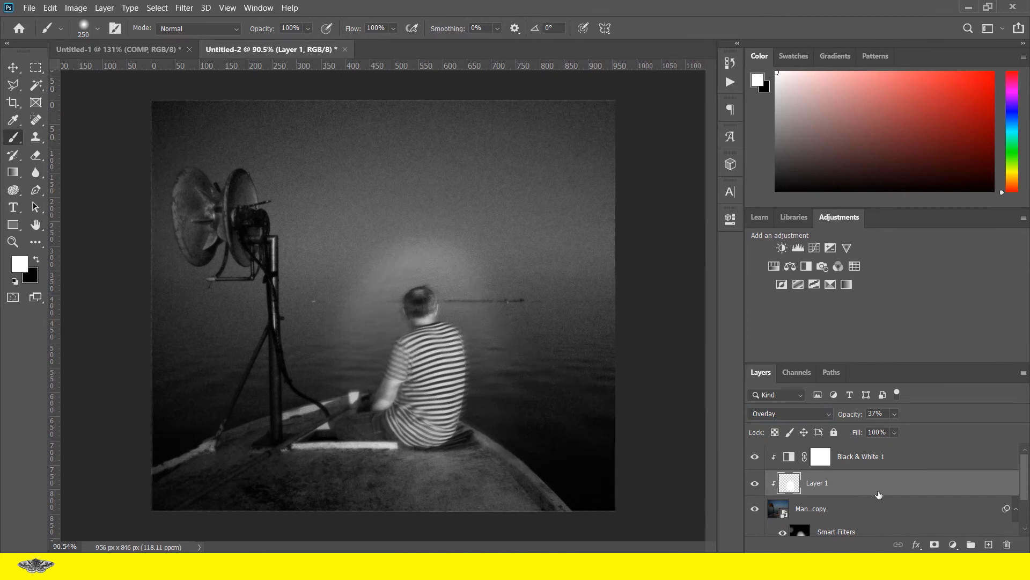
Add a mask to Layer 1 and paint out the glow in the sky around the man's head with a larger black brush at 50% opacity.
click(935, 546)
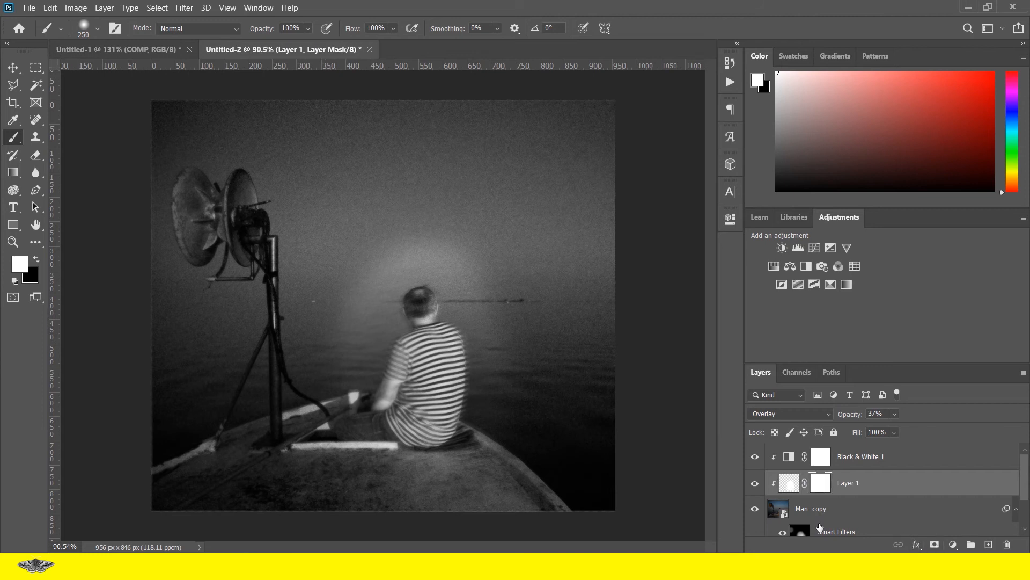
drag(375, 257, 350, 292)
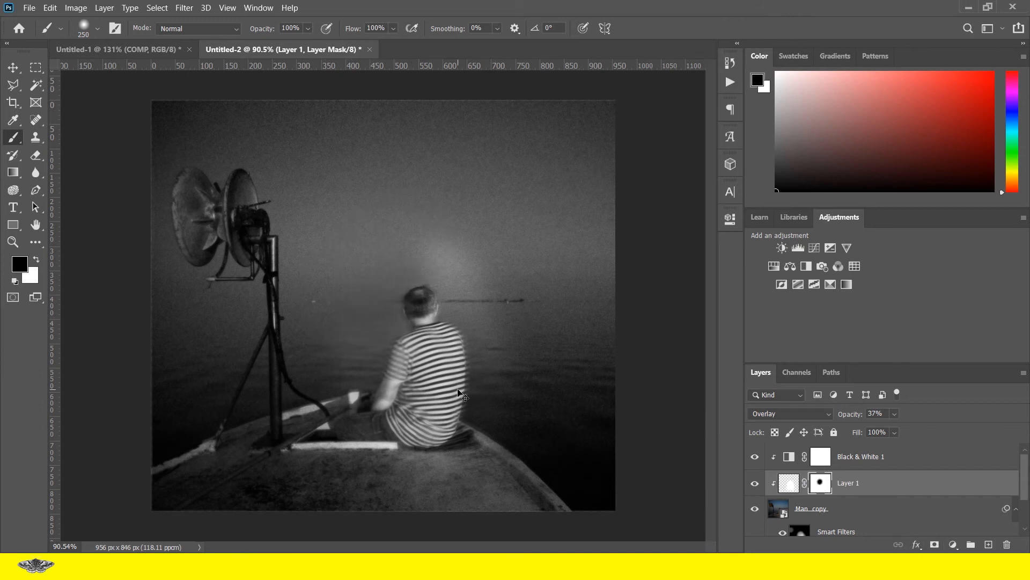
key(ctrl+z)
mouse_move(273, 29)
mouse_down()
mouse_move(266, 56)
mouse_move(253, 31)
mouse_up()
key(bracketright)
key(bracketright)
mouse_move(320, 275)
mouse_down()
mouse_move(414, 198)
mouse_move(527, 249)
mouse_up()
key(x)
click(788, 486)
key(bracketleft)
key(bracketleft)
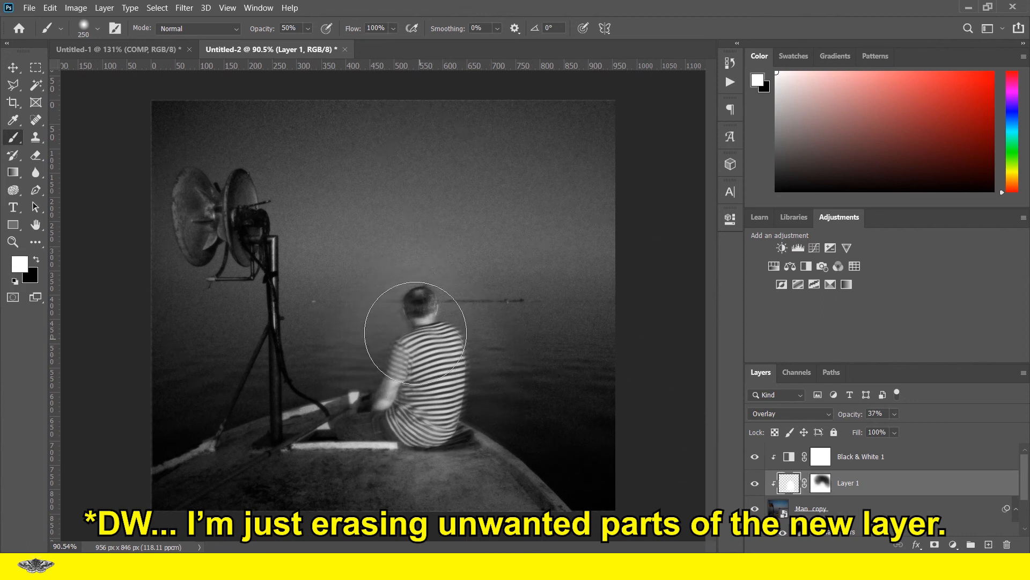
scroll(458, 340, up, 4)
scroll(561, 443, down, 3)
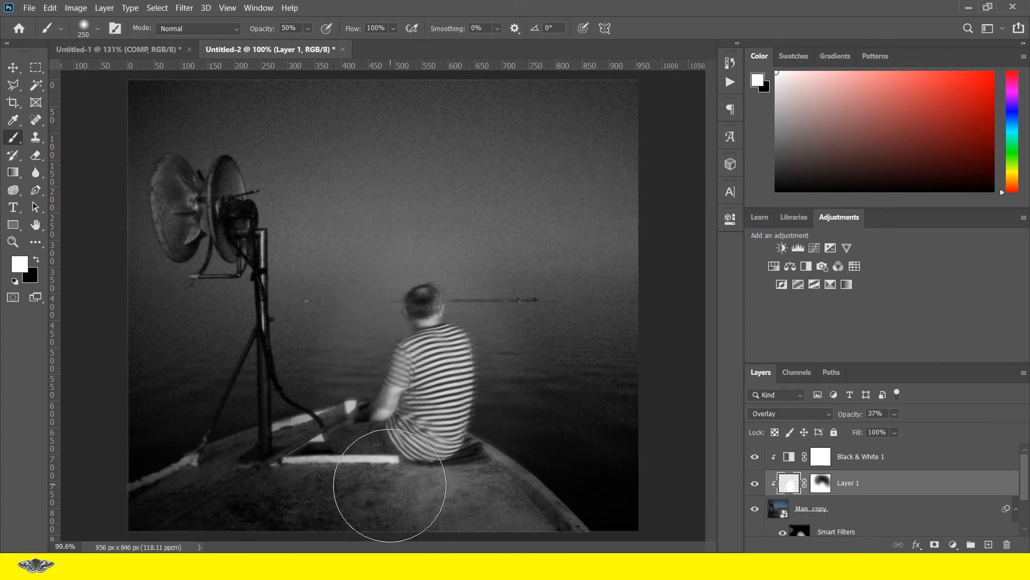
Place the Grain film overlay image in the document as an unclipped layer at the top of the layer stack.
drag(781, 480, 299, 328)
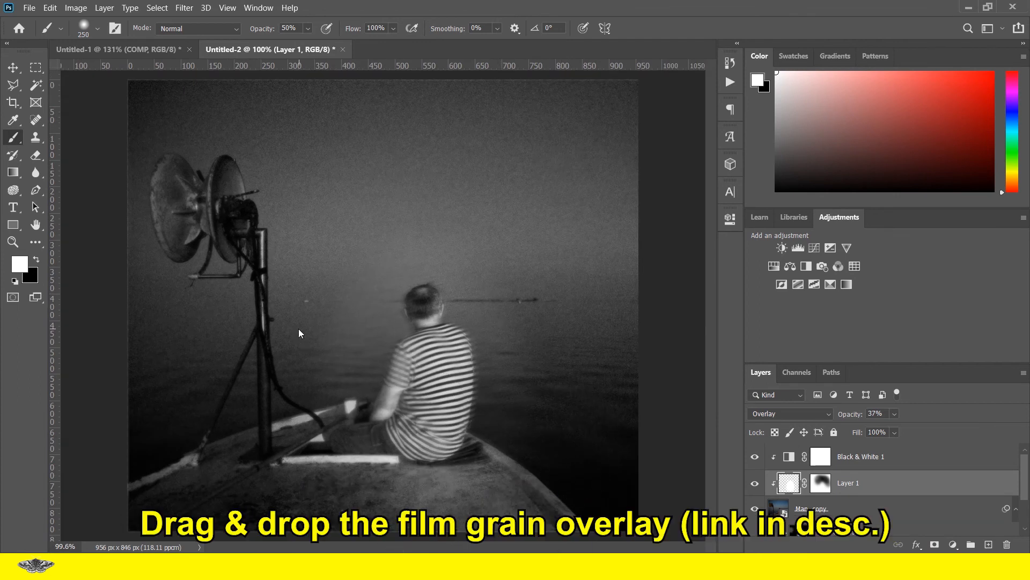
key(Return)
drag(800, 485, 797, 445)
alt+click(794, 492)
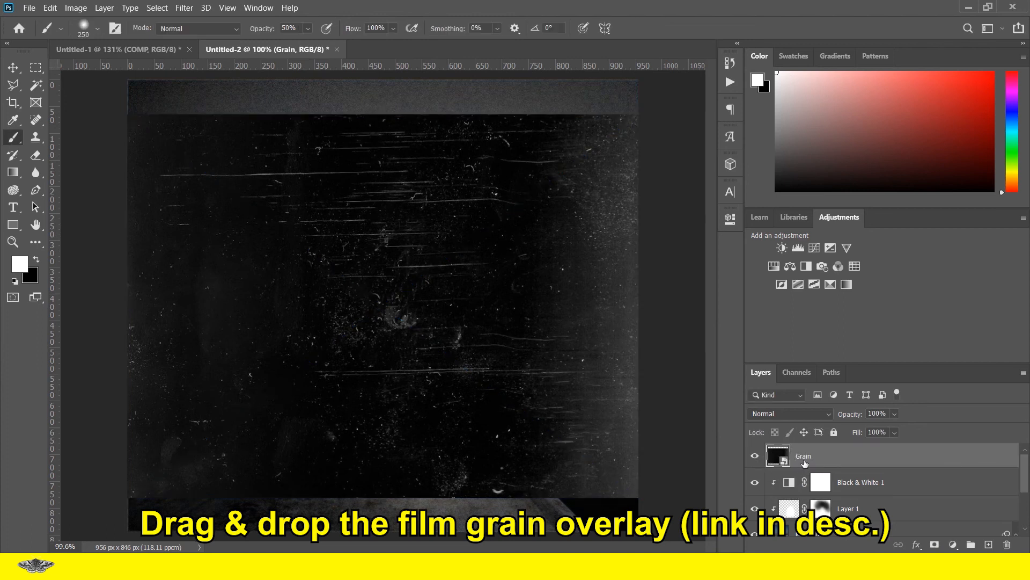
Scale the Grain layer to about 27.5% so that it covers the whole canvas.
key(ctrl+t)
drag(637, 112, 696, 71)
click(641, 28)
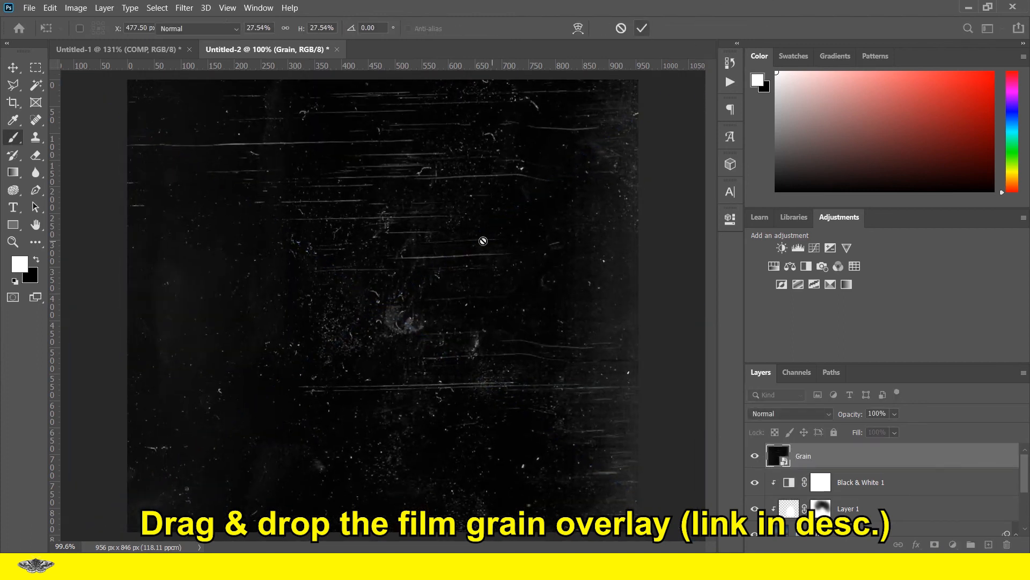
scroll(483, 240, down, 3)
click(13, 67)
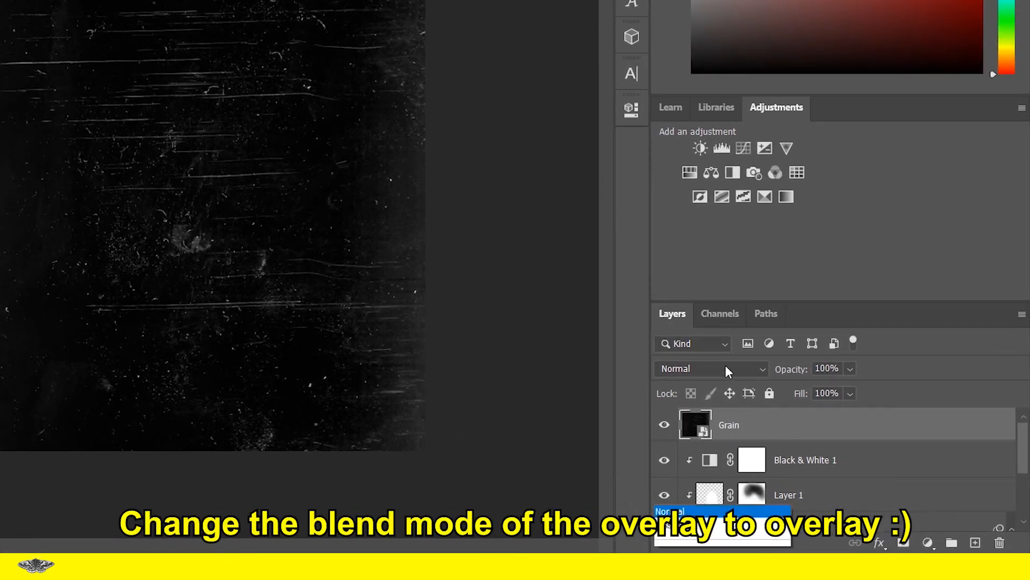
Set the Grain layer's blend mode to Overlay and reduce its opacity to 26%.
click(795, 414)
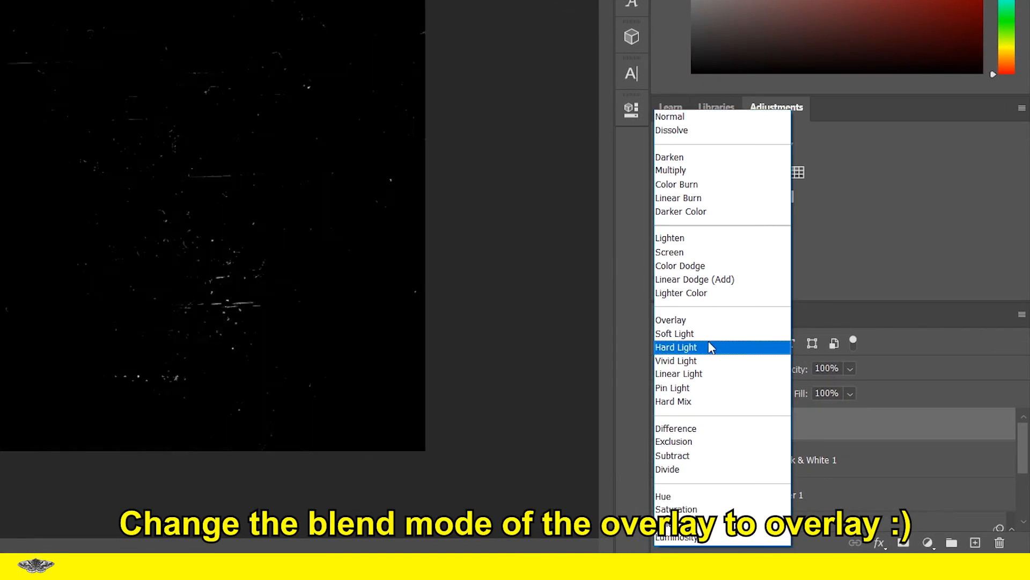
click(699, 321)
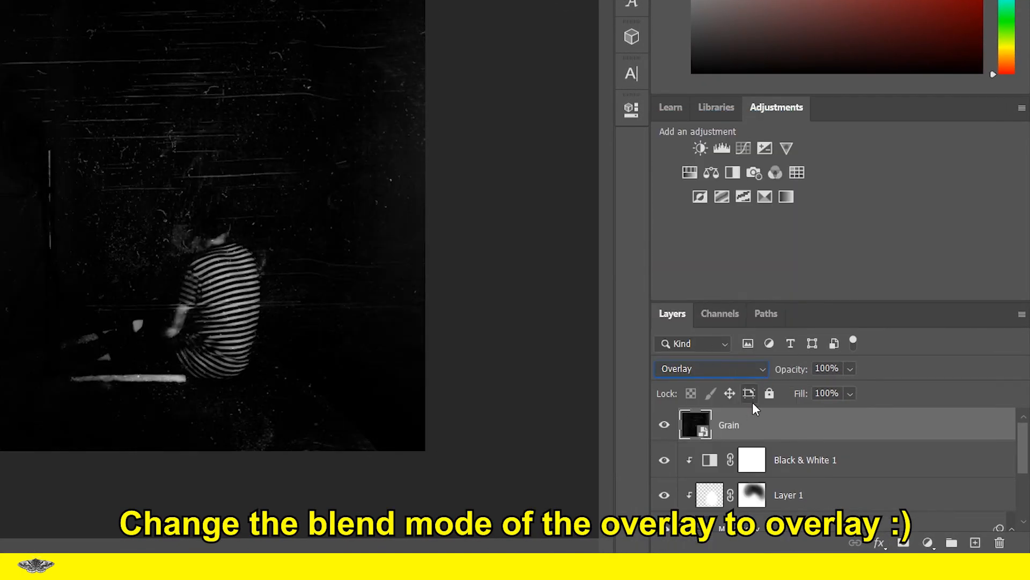
mouse_move(793, 367)
mouse_down()
mouse_move(802, 372)
mouse_move(780, 371)
mouse_move(796, 372)
mouse_up()
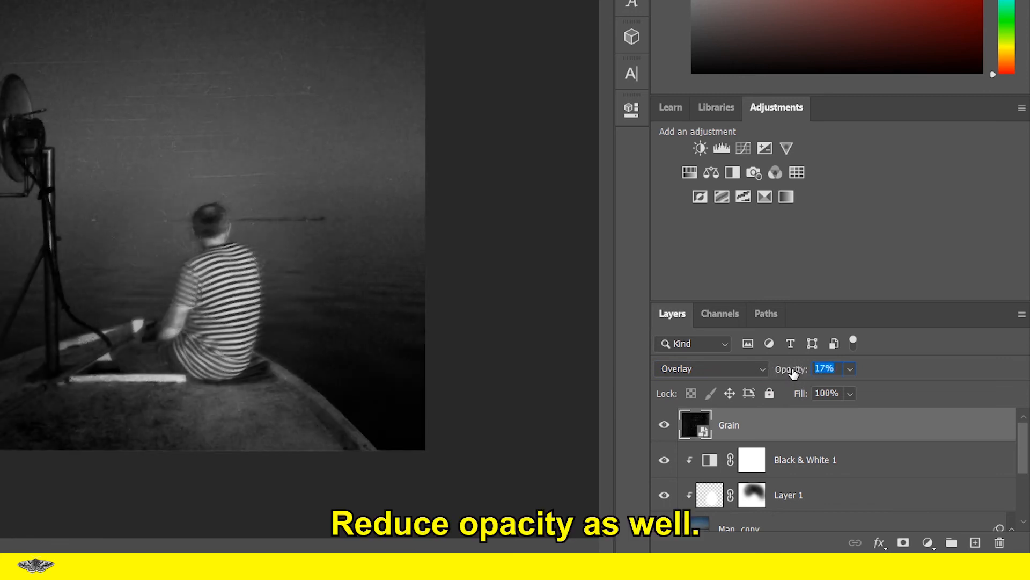
drag(790, 373, 789, 372)
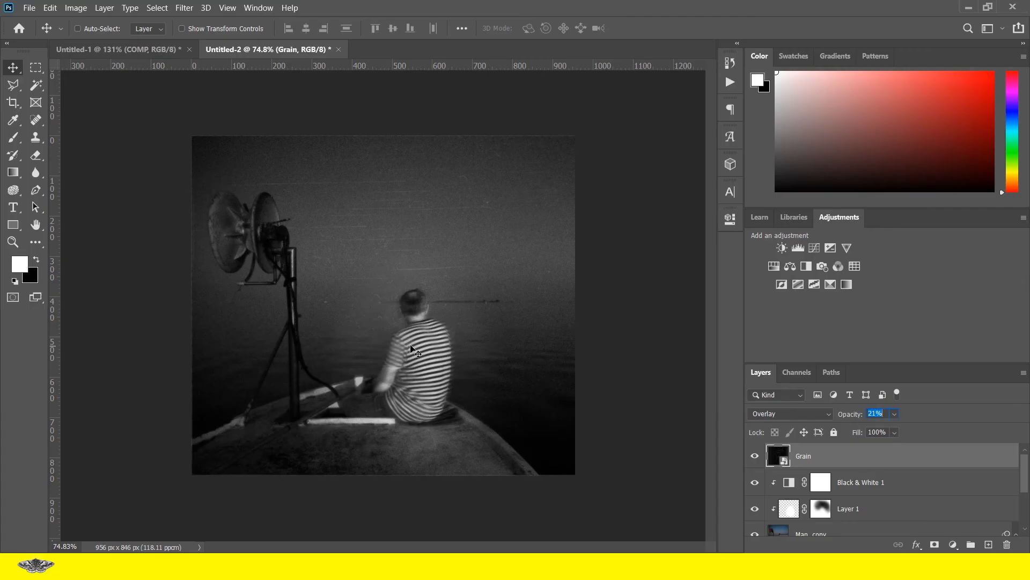
key(ctrl+1)
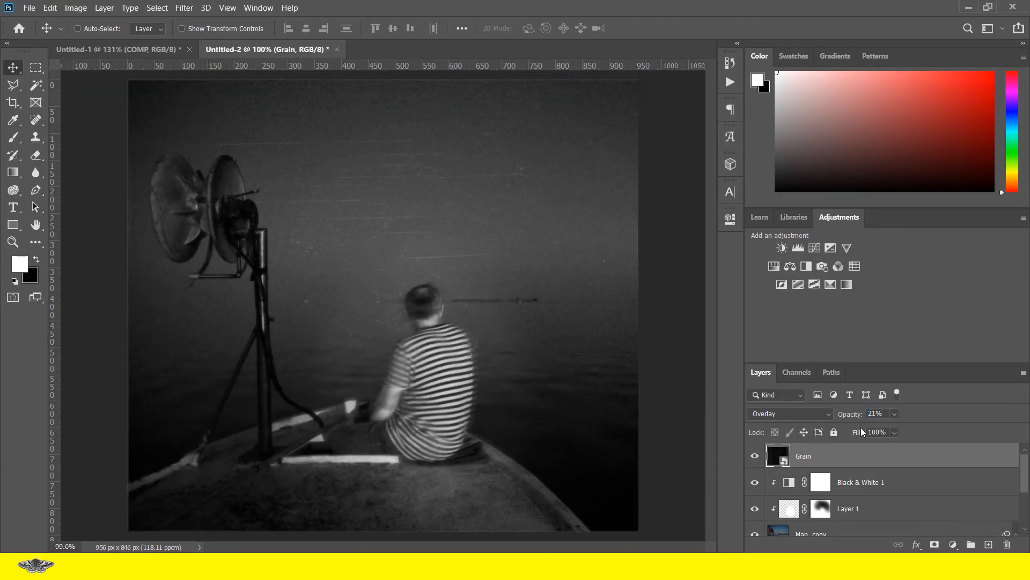
scroll(823, 481, down, 3)
scroll(823, 481, up, 3)
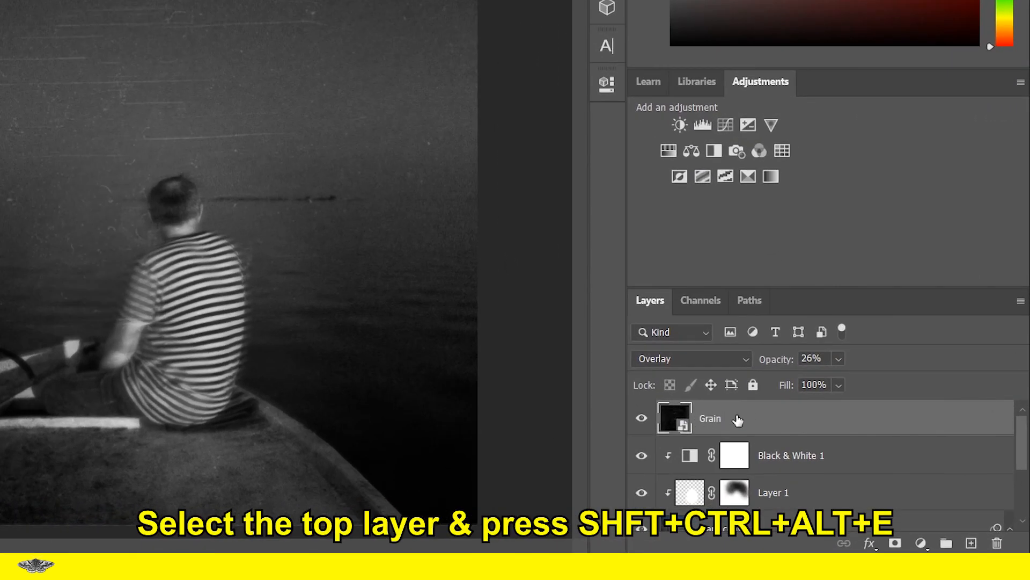
Stamp all visible layers into a new merged layer above Grain.
key(ctrl+shift+alt+e)
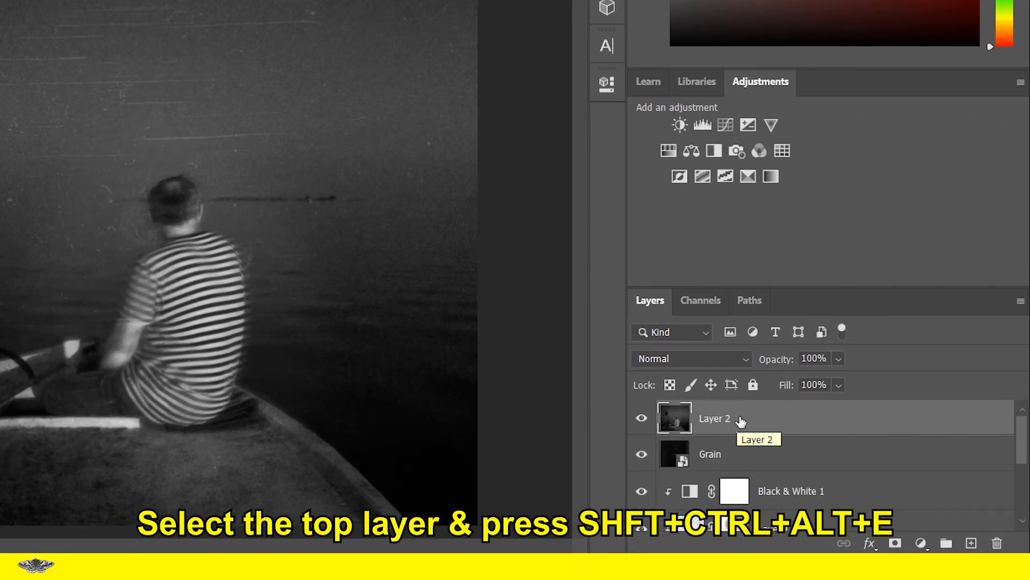
Convert the merged top layer to a smart object and rename it Comp.
right_click(739, 424)
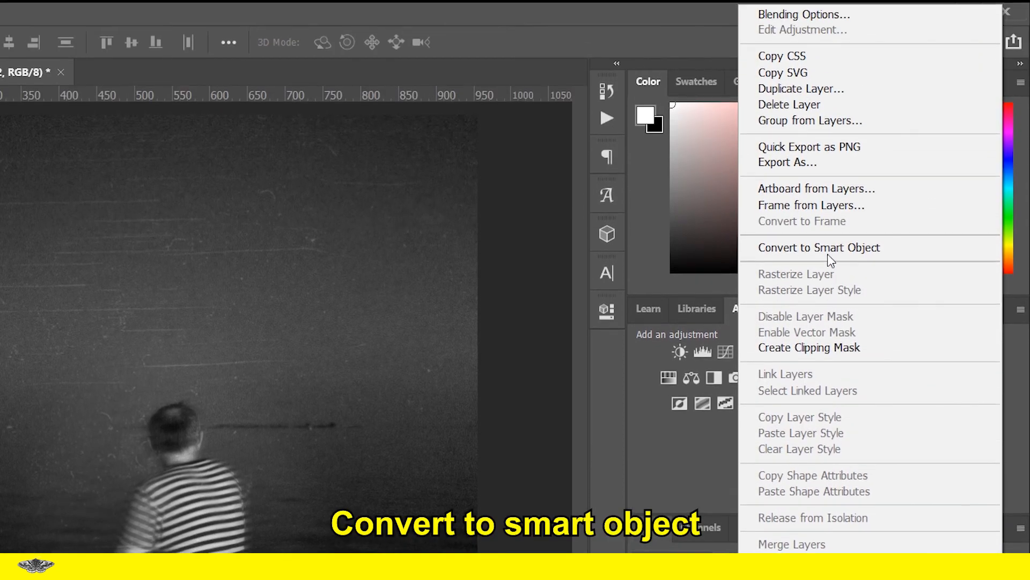
click(828, 252)
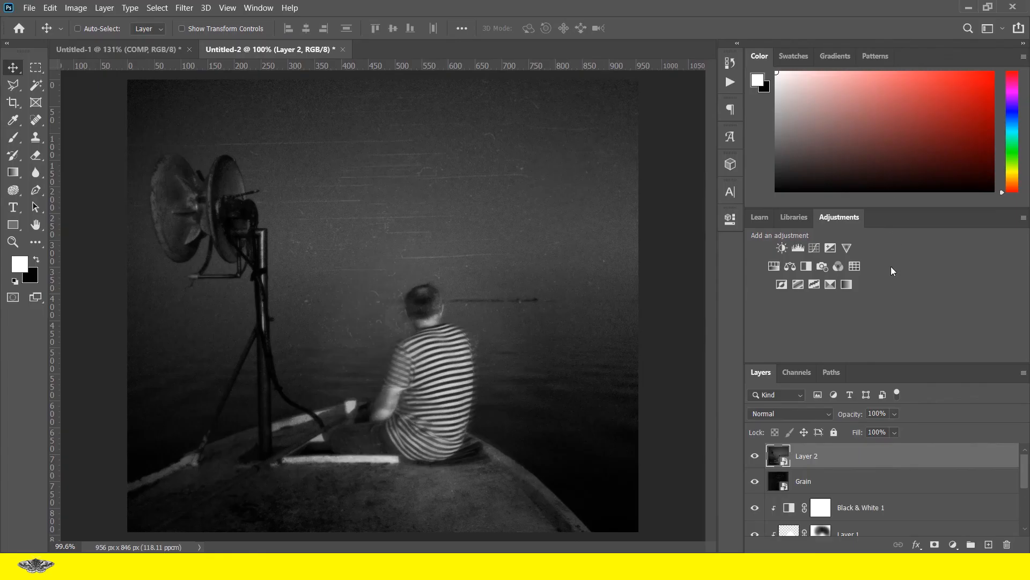
double_click(807, 457)
text(Comp)
key(Return)
Apply a Camera Raw Filter to the Comp layer with Exposure +0.65 and Contrast +56.
click(184, 7)
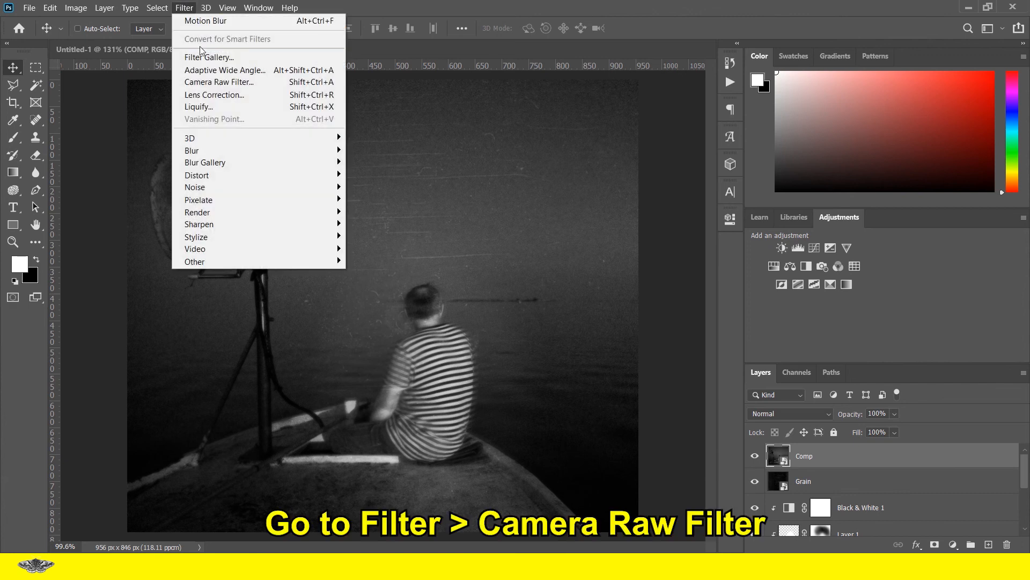
click(214, 82)
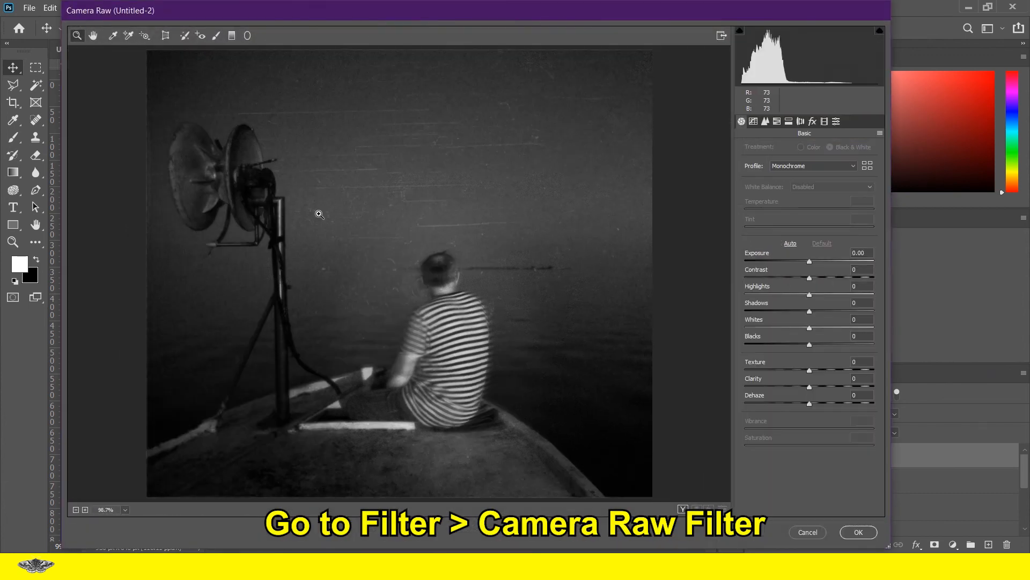
drag(810, 263, 843, 278)
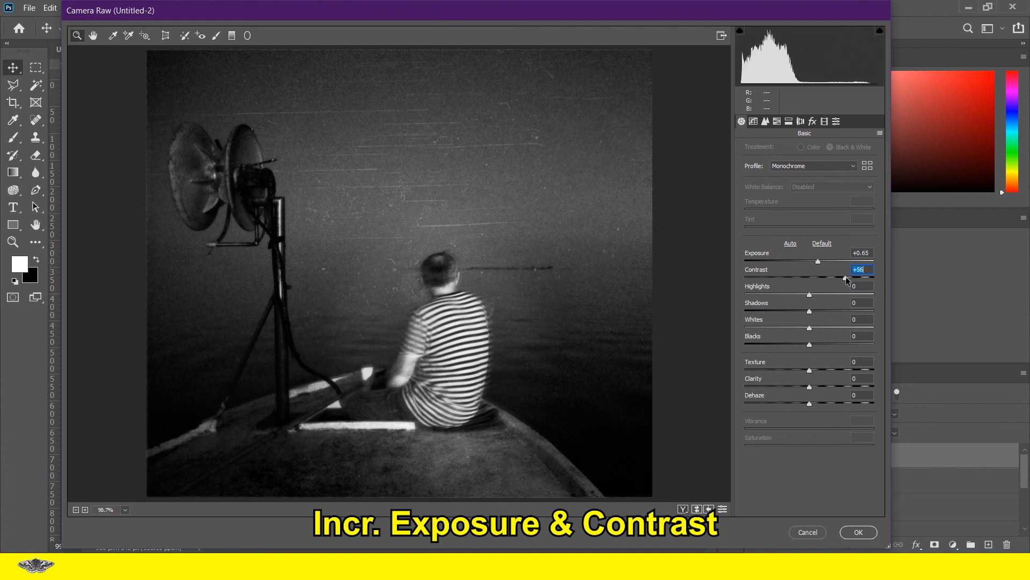
click(859, 531)
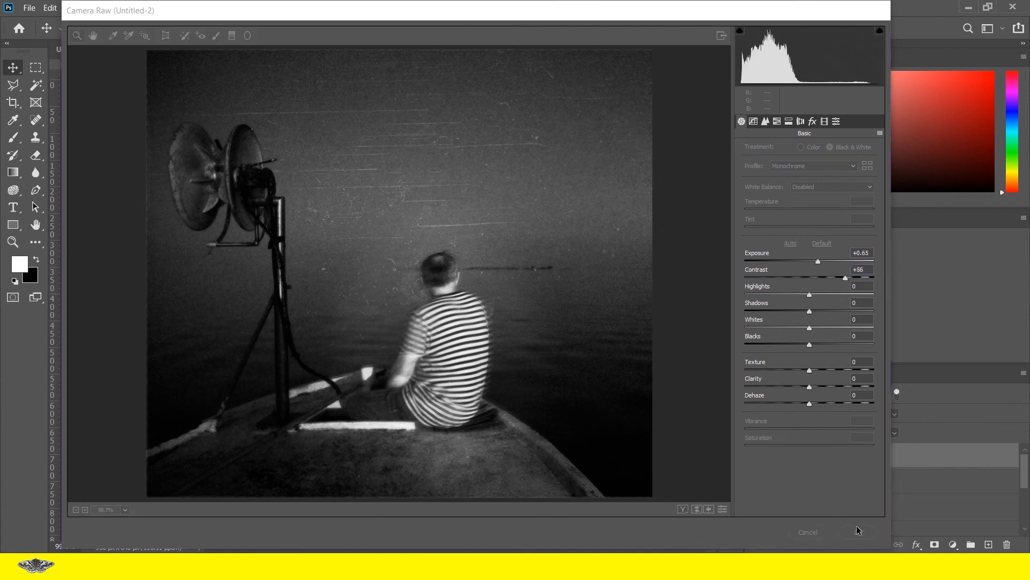
scroll(525, 351, down, 1)
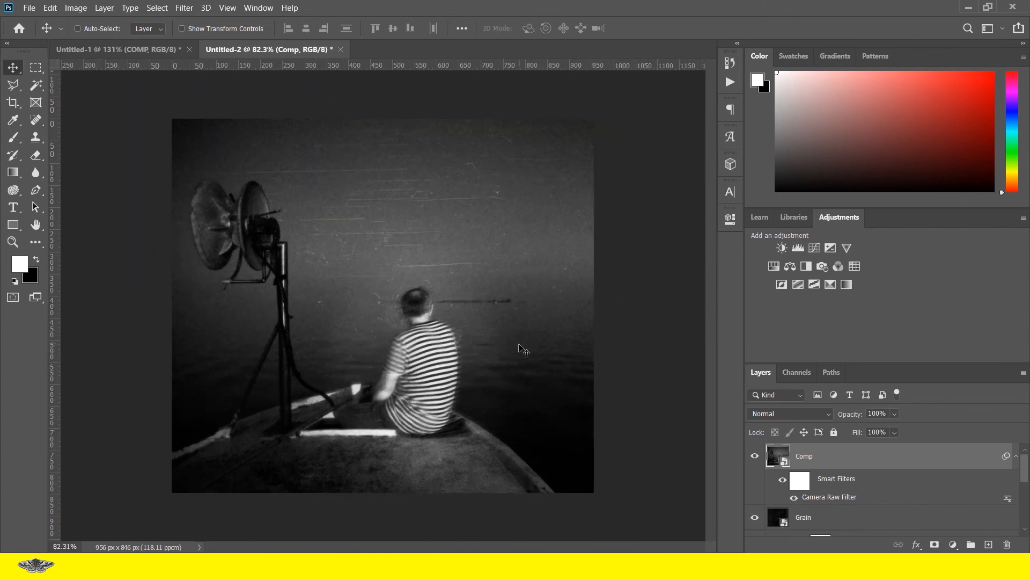
scroll(476, 359, up, 3)
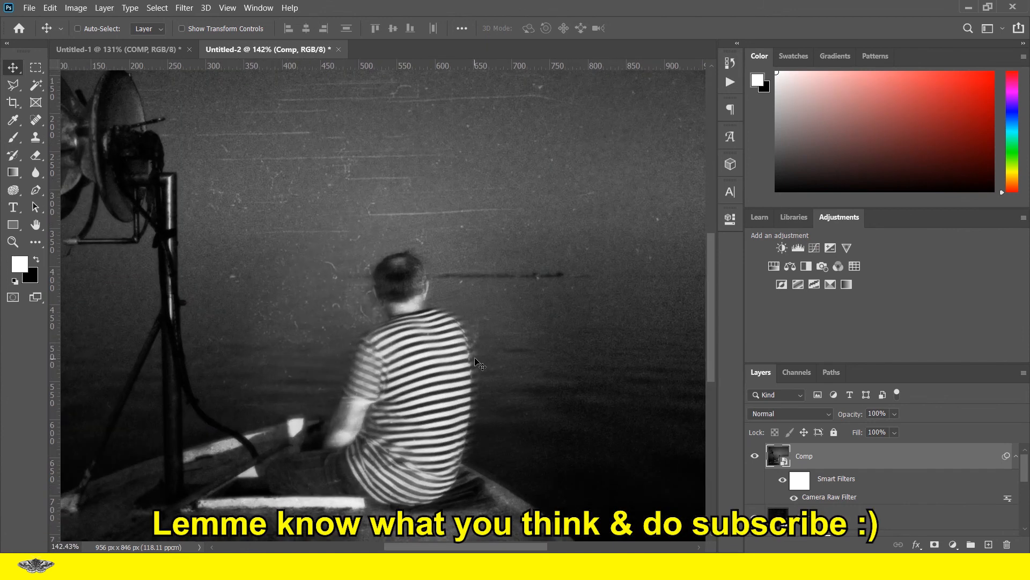
scroll(474, 361, down, 3)
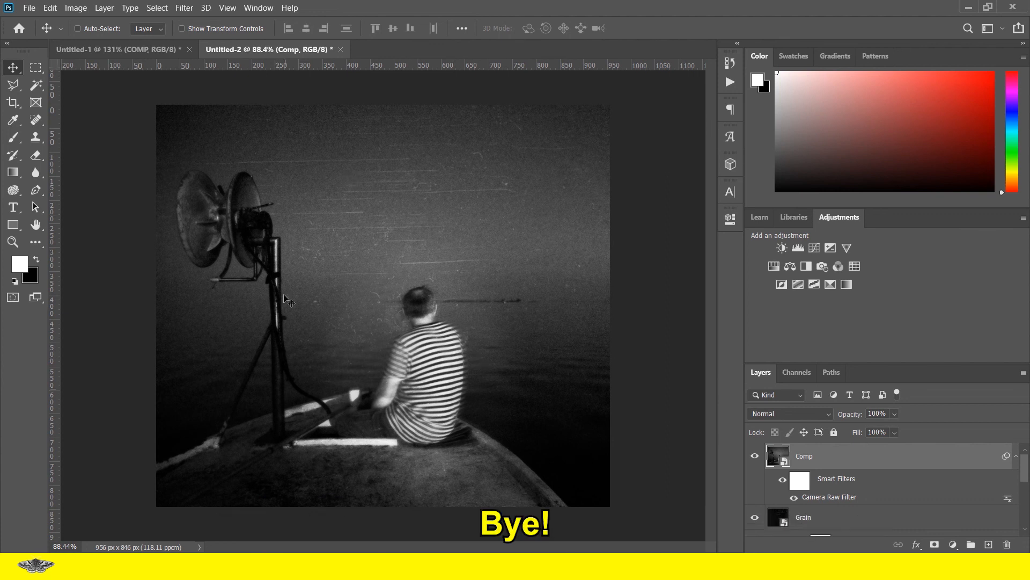
scroll(553, 403, down, 1)
scroll(660, 475, up, 1)
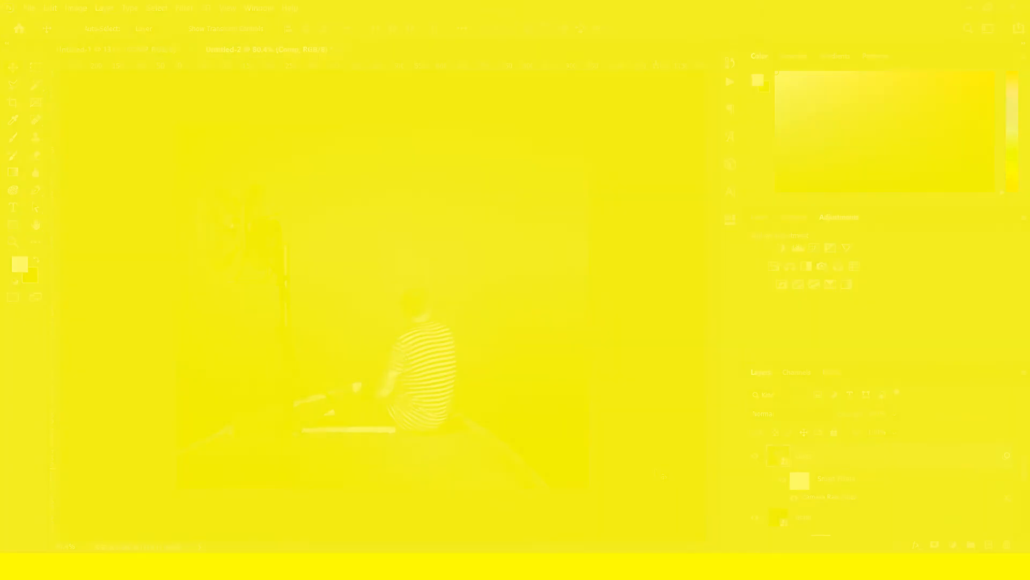